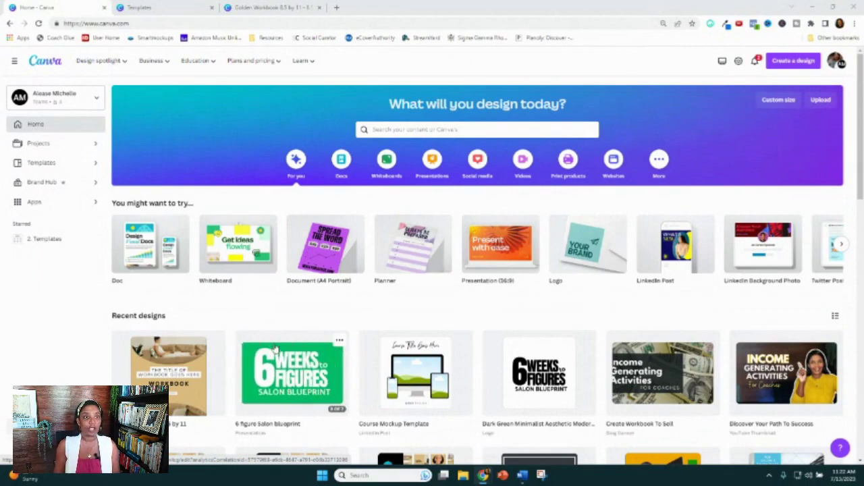
# - Browse the lead magnet templates, then bring up the Golden Workbook 8.5x11 design's 17 pages in grid view
pyautogui.click(169, 5)
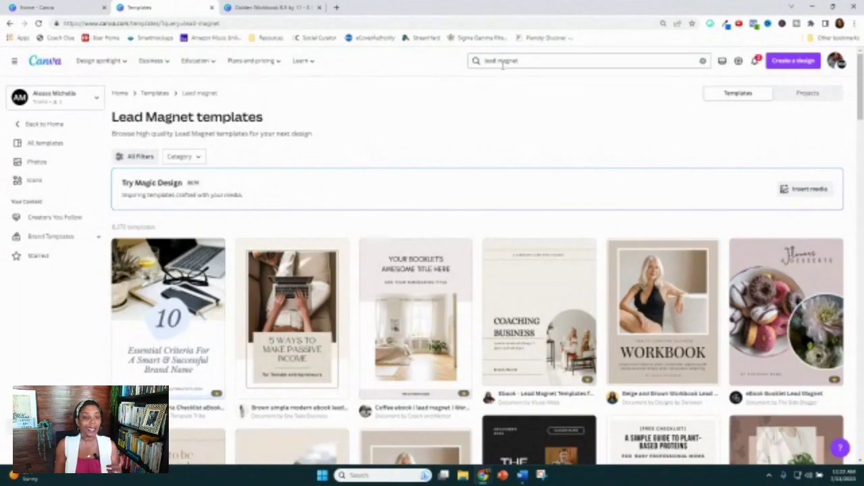
pyautogui.scroll(-2, 388, 183)
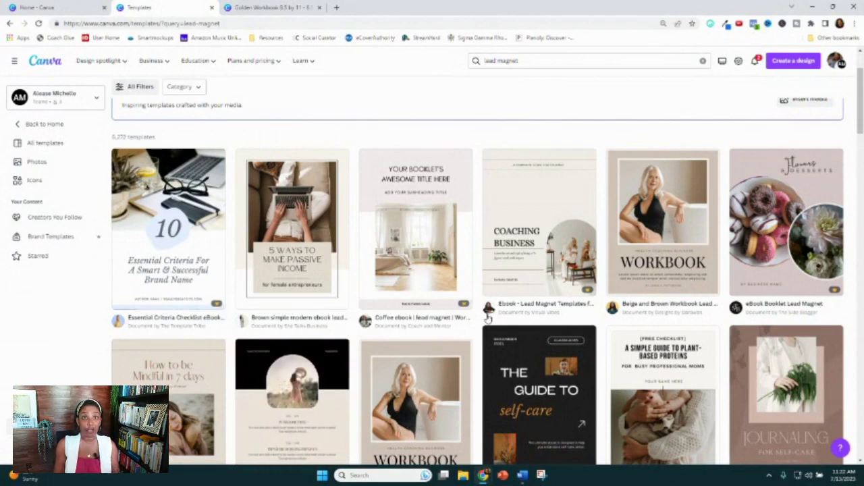
pyautogui.hotkey('ctrl', 'Tab')
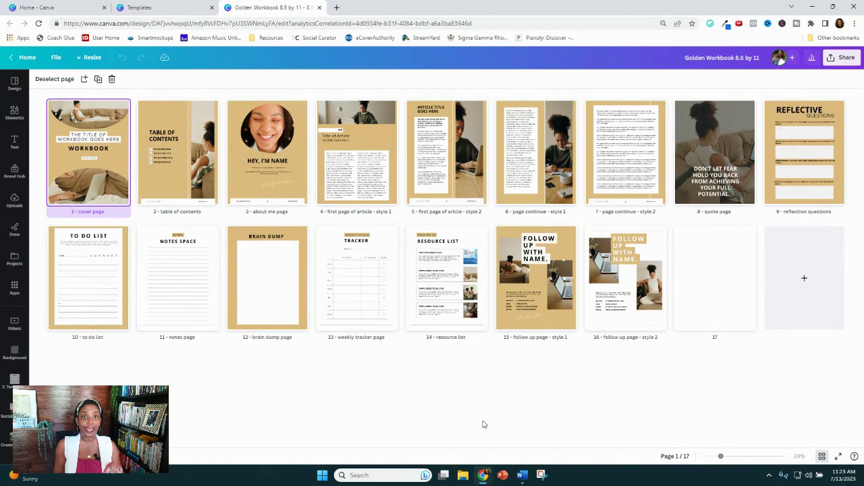
# - Duplicate the Golden Workbook design and close the original's tab, keeping the copy open
pyautogui.press('Escape')
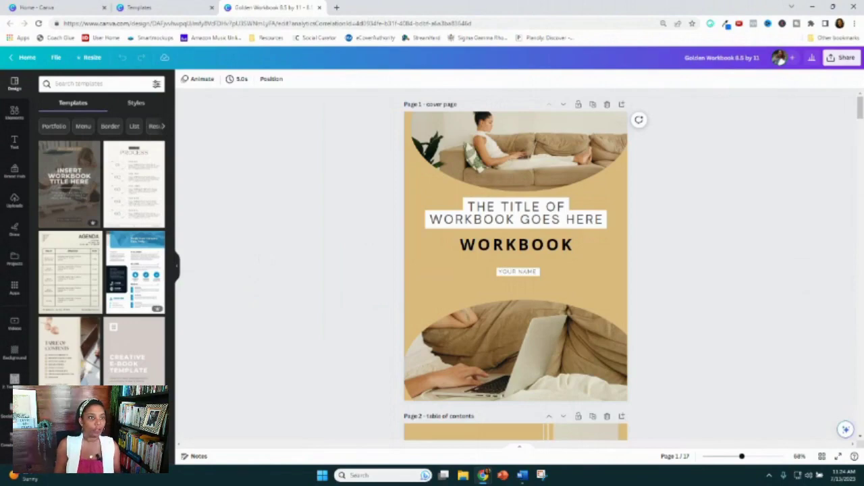
pyautogui.click(56, 58)
pyautogui.click(69, 208)
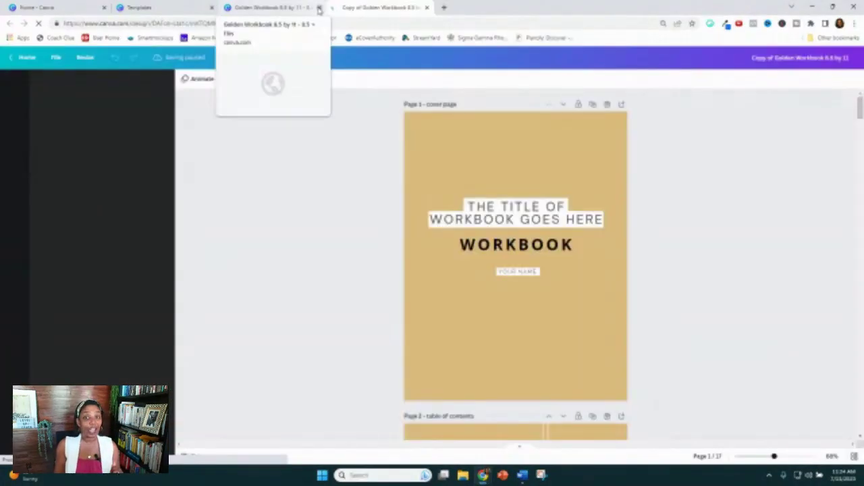
pyautogui.click(319, 8)
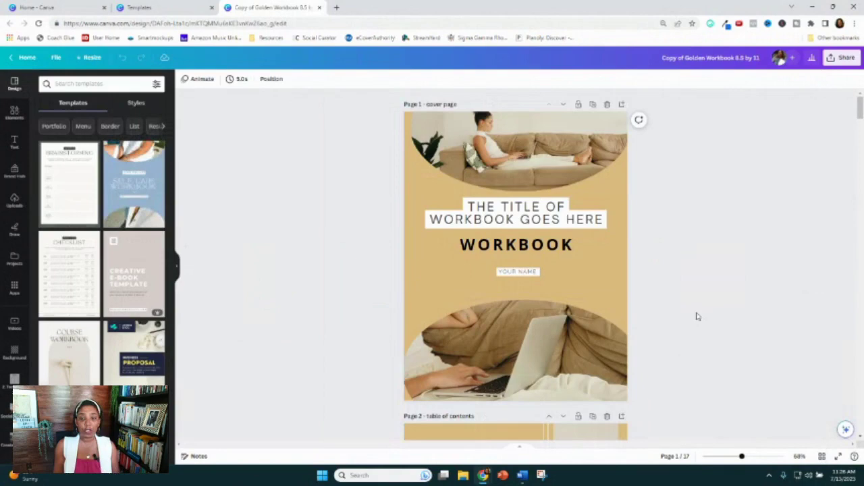
# - Delete the Table of Contents page
pyautogui.scroll(-3, 693, 317)
pyautogui.scroll(-5, 675, 323)
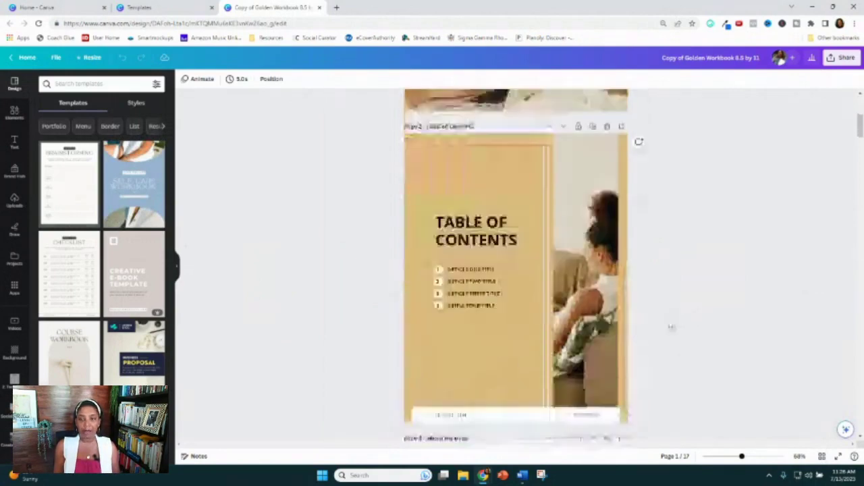
pyautogui.scroll(1, 635, 209)
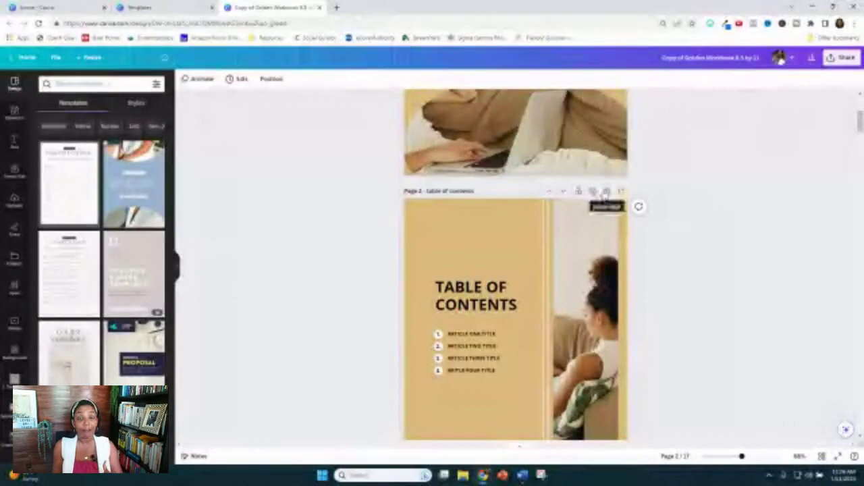
pyautogui.click(606, 193)
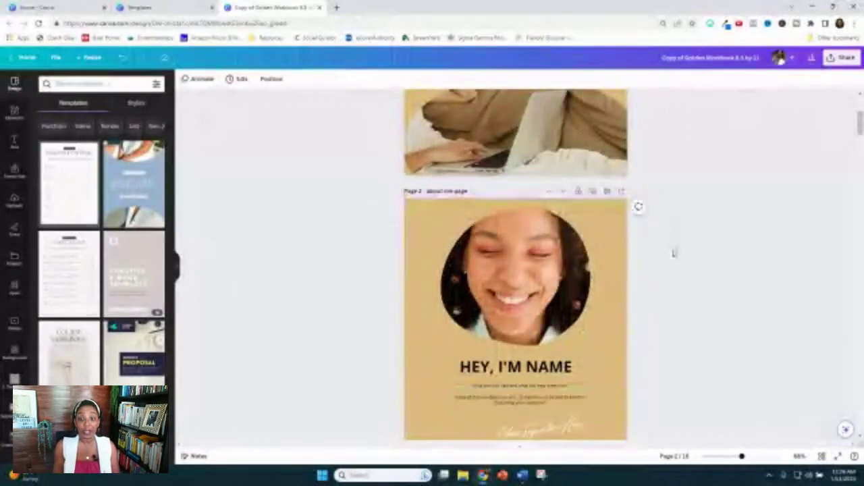
# - Delete the first page of the second-style article
pyautogui.scroll(-3, 672, 253)
pyautogui.scroll(-2, 672, 254)
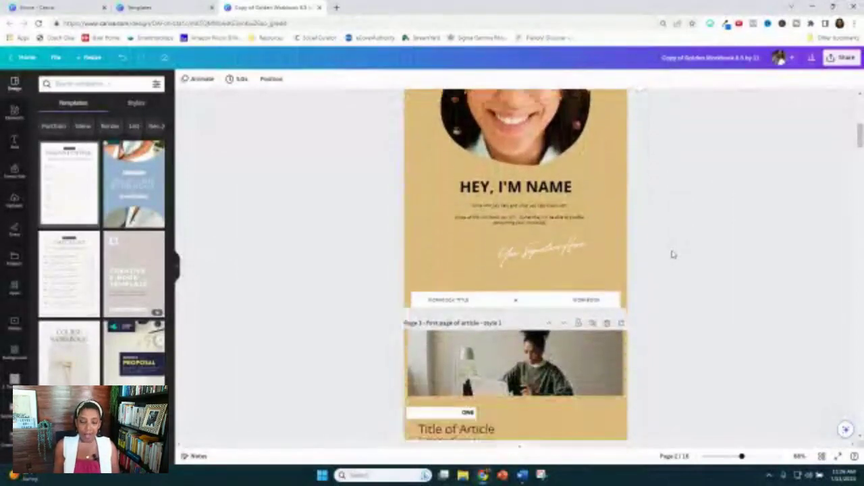
pyautogui.scroll(-3, 671, 254)
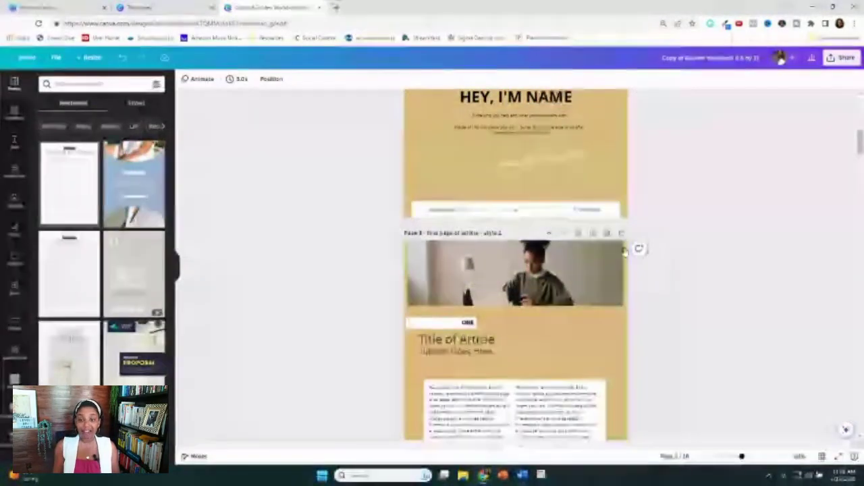
pyautogui.scroll(-3, 632, 266)
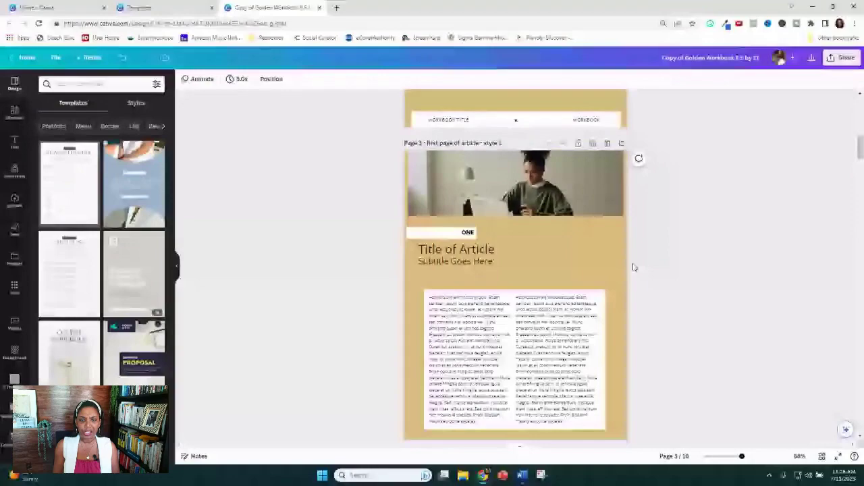
pyautogui.scroll(-20, 633, 266)
pyautogui.scroll(12, 589, 267)
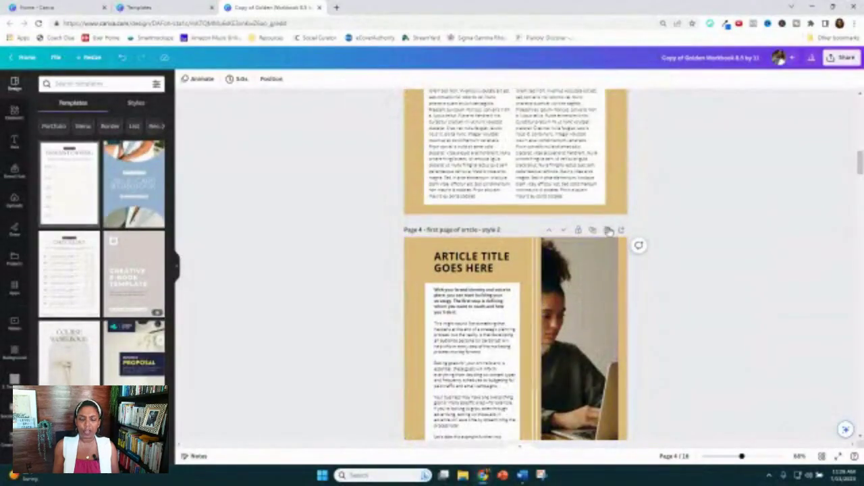
pyautogui.click(607, 230)
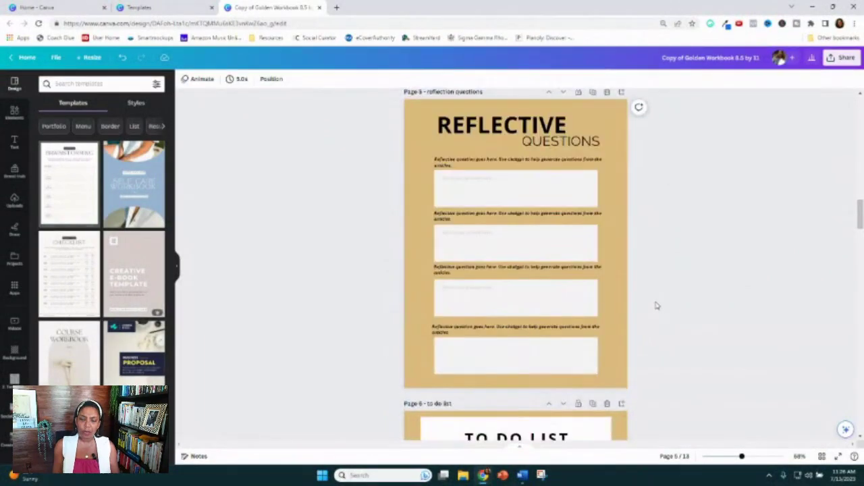
pyautogui.scroll(-4, 653, 304)
pyautogui.scroll(-2, 653, 305)
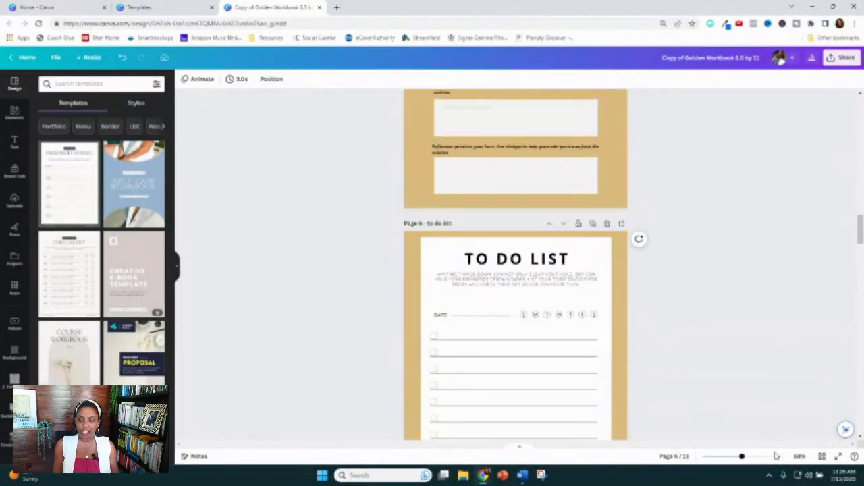
# - Delete pages 6–11 (to-do, notes, brain dump, tracker, resource list, first follow-up) together in grid view
pyautogui.click(822, 457)
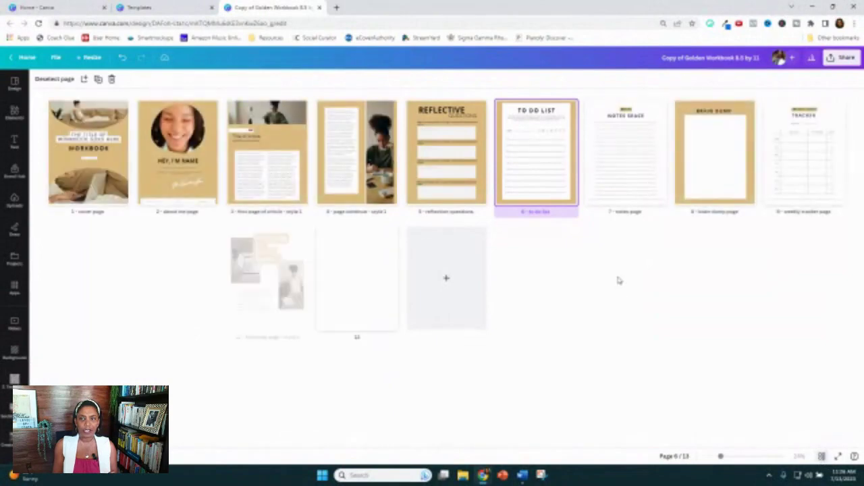
pyautogui.keyDown('shift'); pyautogui.click(626, 162); pyautogui.keyUp('shift')
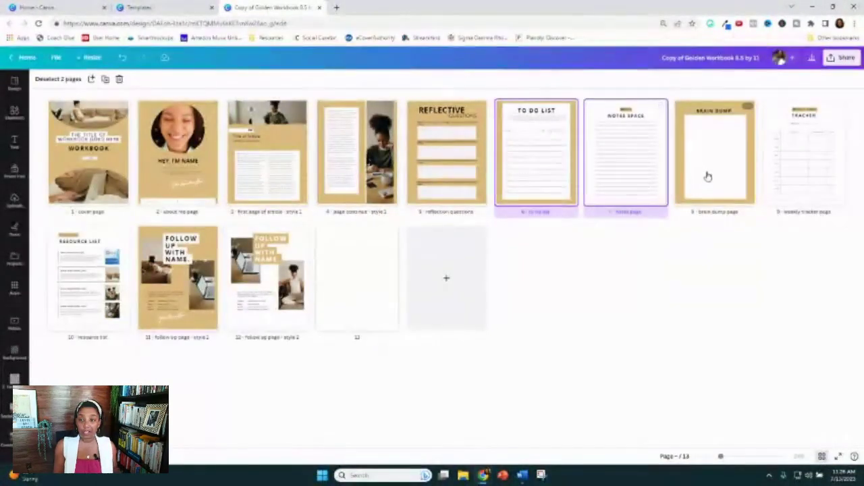
pyautogui.keyDown('shift'); pyautogui.click(709, 176); pyautogui.keyUp('shift')
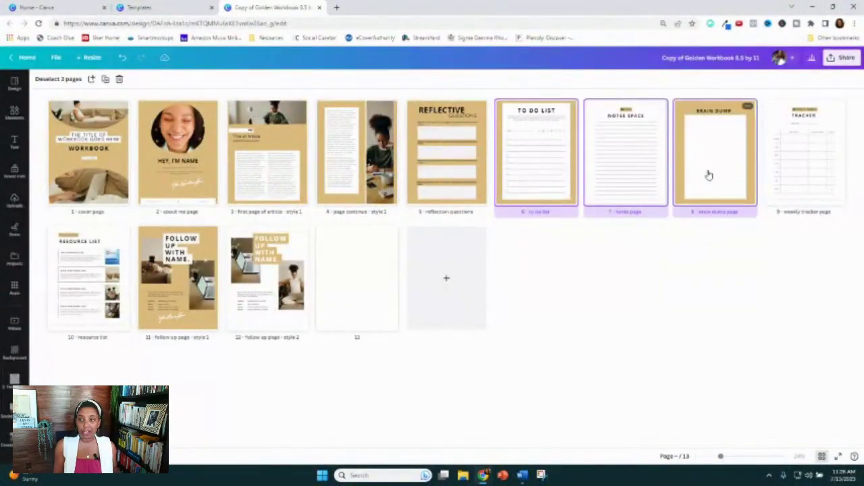
pyautogui.keyDown('shift'); pyautogui.click(798, 175); pyautogui.keyUp('shift')
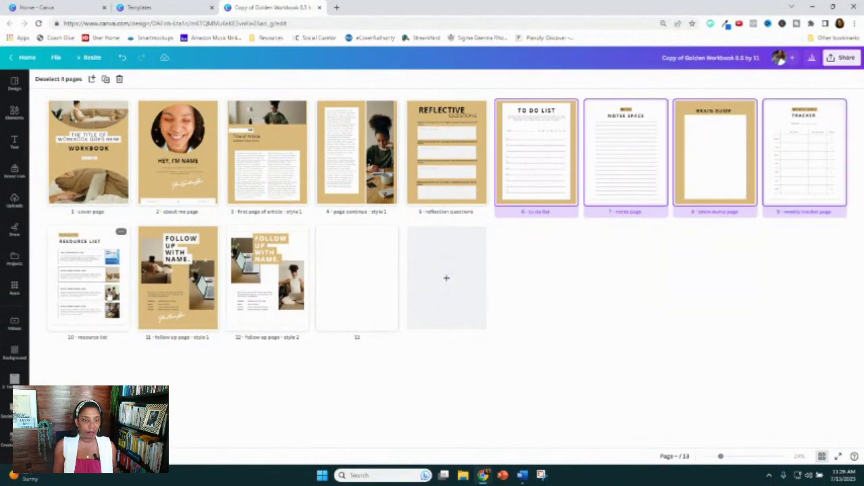
pyautogui.keyDown('shift'); pyautogui.click(108, 297); pyautogui.keyUp('shift')
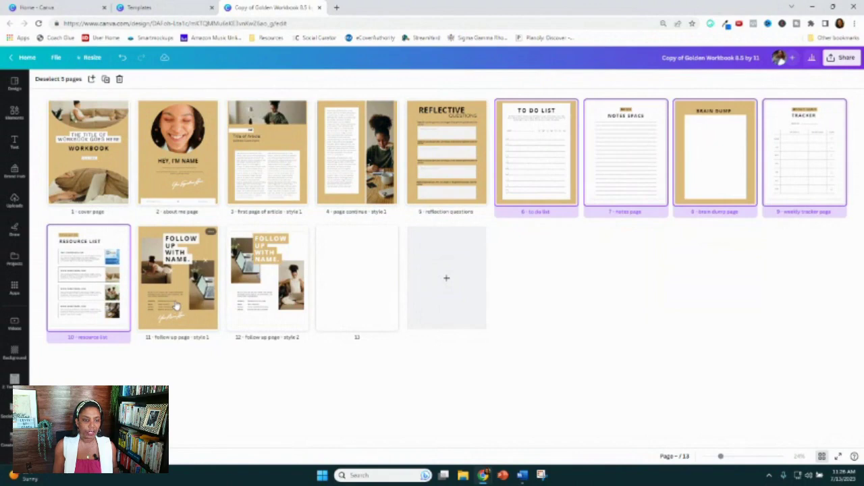
pyautogui.keyDown('shift'); pyautogui.click(176, 306); pyautogui.keyUp('shift')
pyautogui.press('Delete')
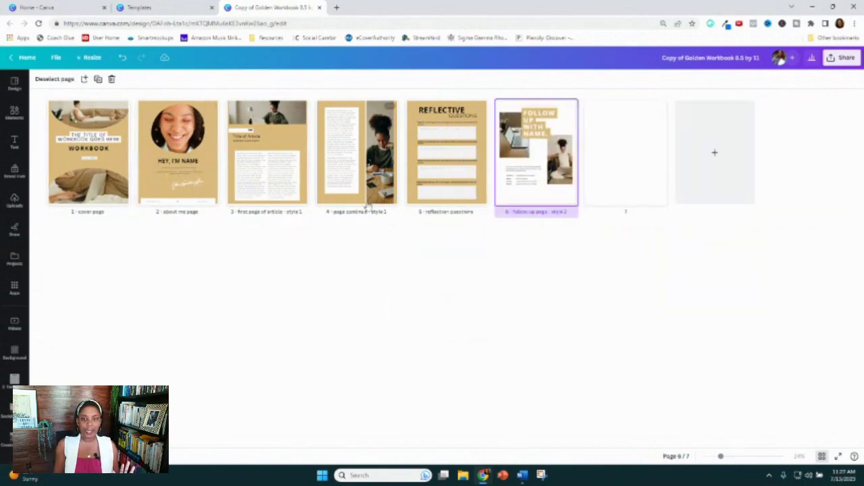
pyautogui.moveTo(368, 207)
pyautogui.mouseDown()
pyautogui.moveTo(382, 209)
pyautogui.moveTo(373, 211)
pyautogui.mouseUp()
pyautogui.click(369, 379)
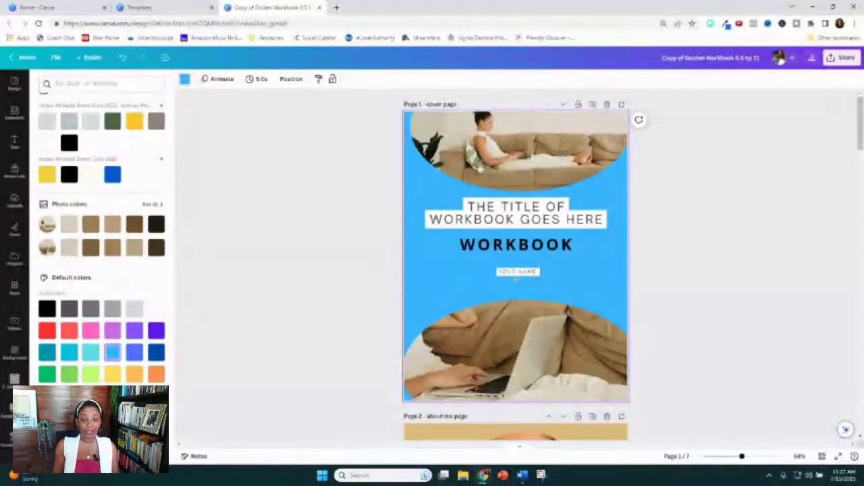
# - Scroll down and back up through the workbook pages
pyautogui.scroll(-3, 699, 287)
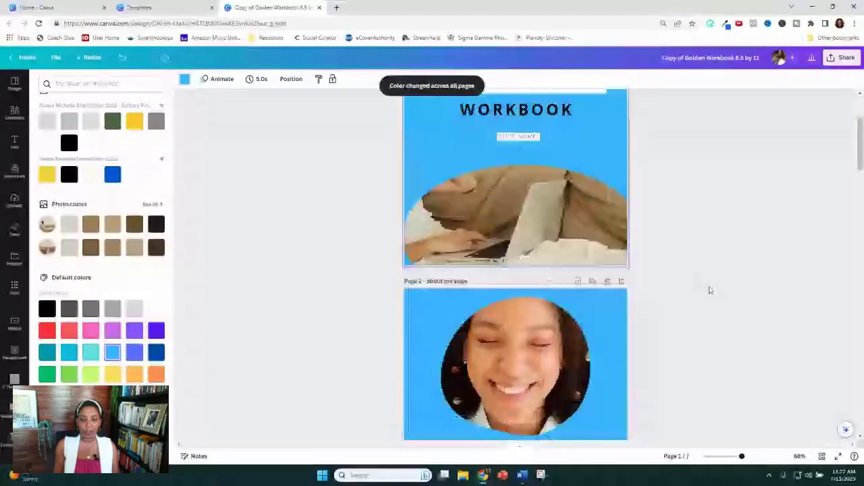
pyautogui.scroll(-8, 708, 294)
pyautogui.scroll(9, 706, 296)
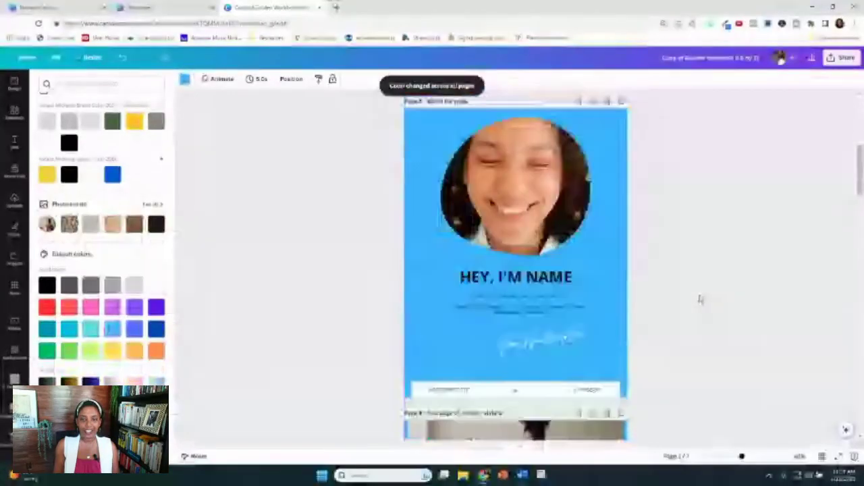
pyautogui.scroll(3, 700, 300)
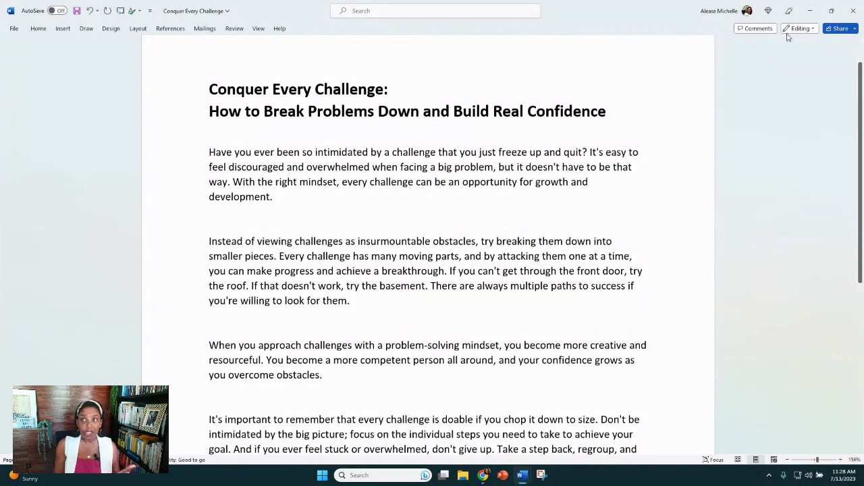
# - Minimize the Word article to return to the Canva workbook
pyautogui.click(809, 11)
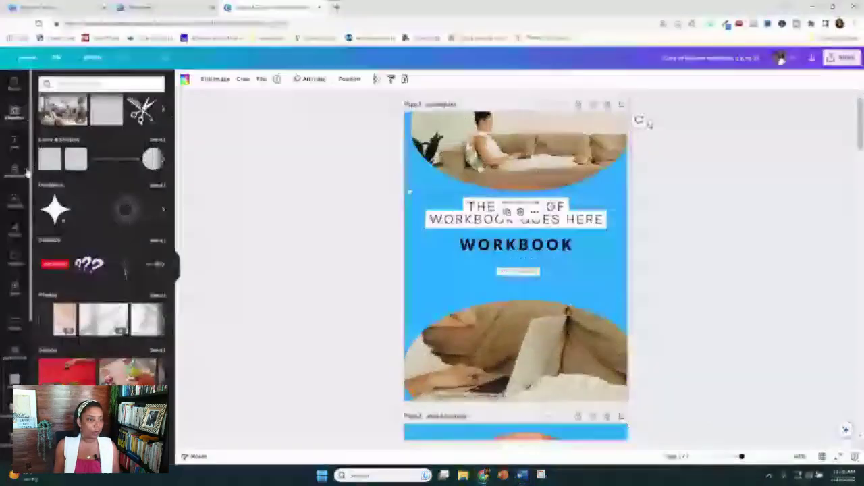
# - Search stock photos for 'confident women' and filter the results to light blue
pyautogui.click(156, 295)
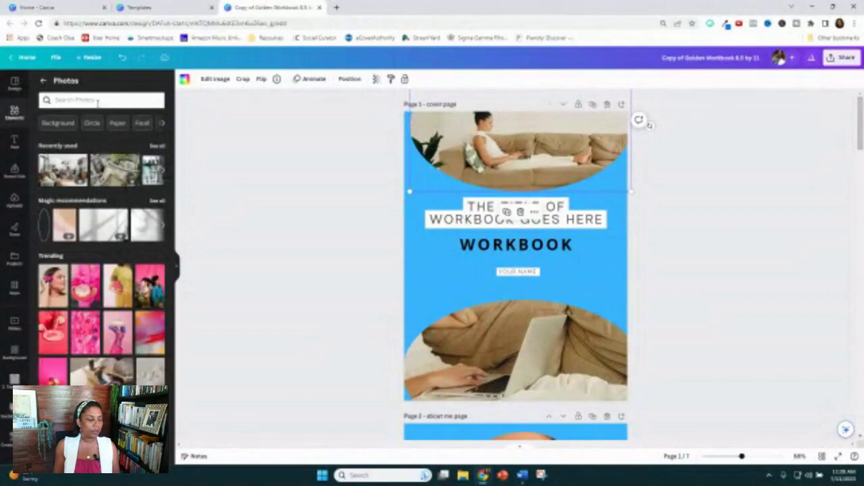
pyautogui.click(98, 101)
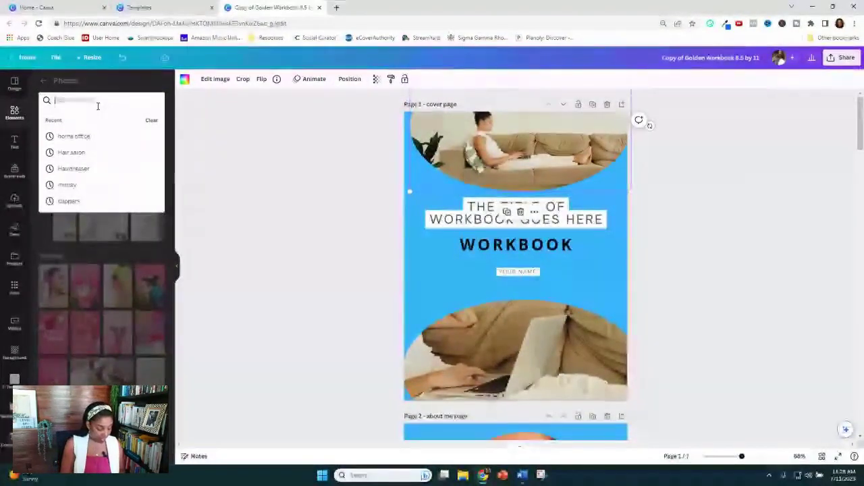
pyautogui.write('confident women')
pyautogui.press('Return')
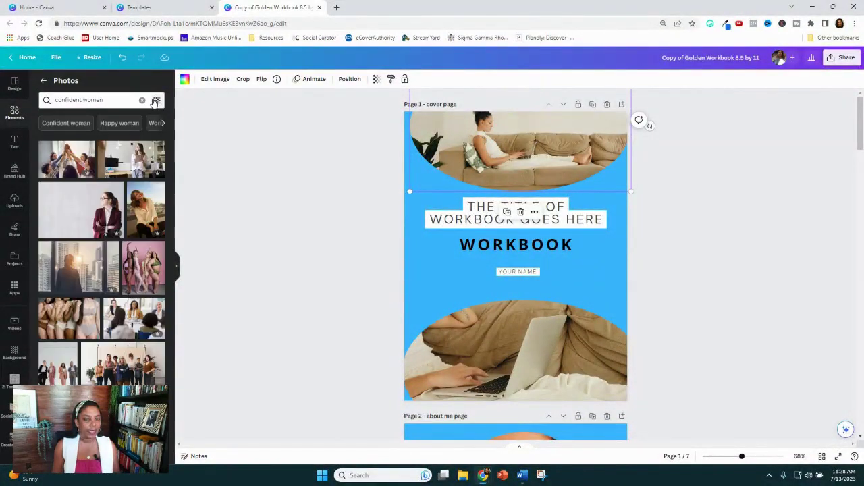
pyautogui.click(157, 101)
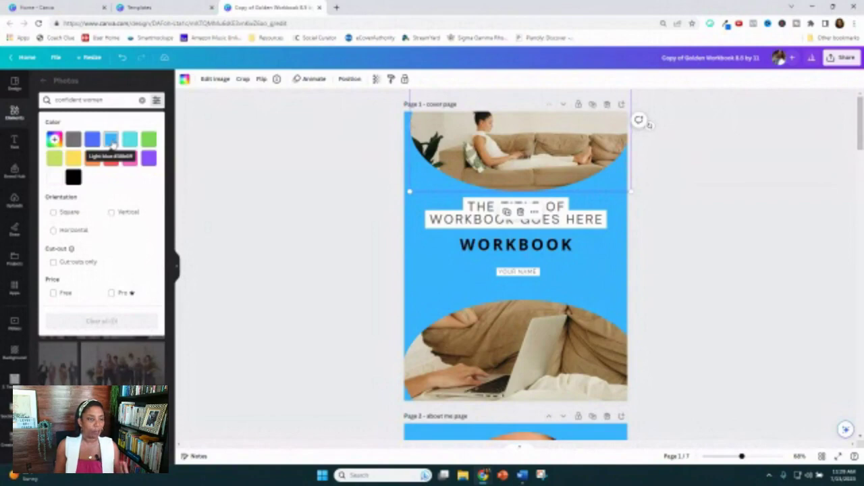
pyautogui.click(111, 142)
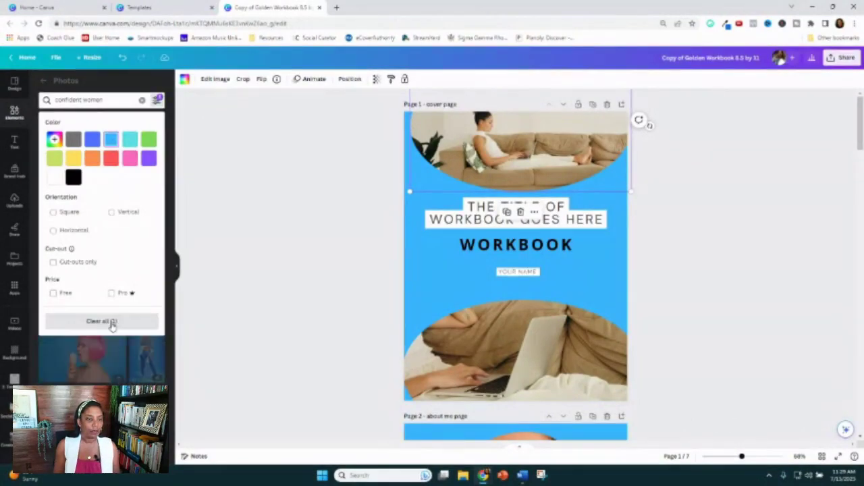
pyautogui.click(210, 273)
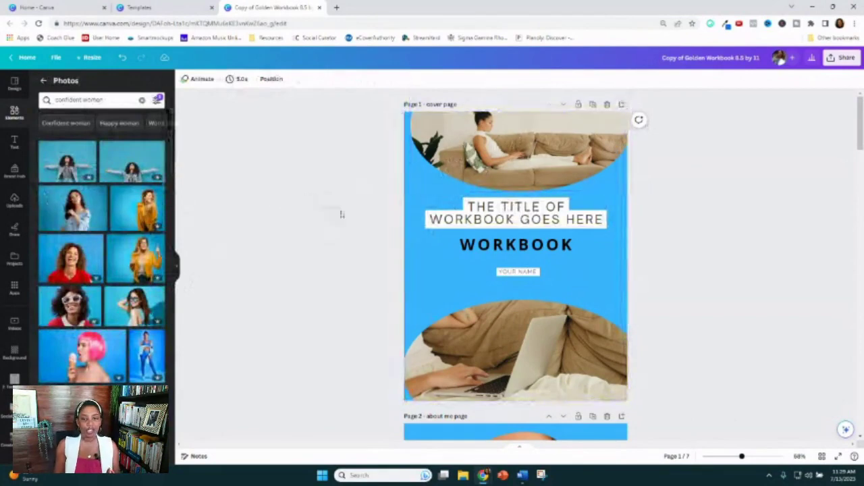
# - Fill both cover frames with the light-blue woman photo and paste 'Conquer Every Challenge' as the title
pyautogui.moveTo(67, 166); pyautogui.dragTo(483, 320)
pyautogui.click(521, 210)
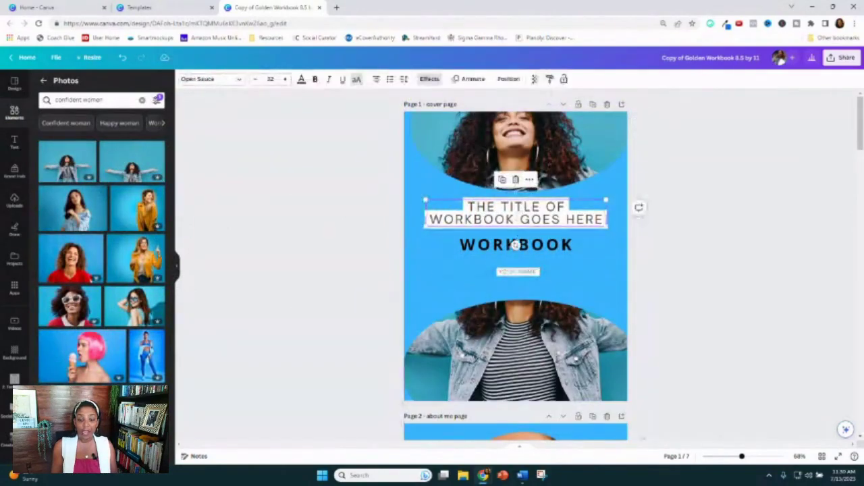
pyautogui.click(522, 475)
pyautogui.moveTo(209, 89); pyautogui.dragTo(384, 89)
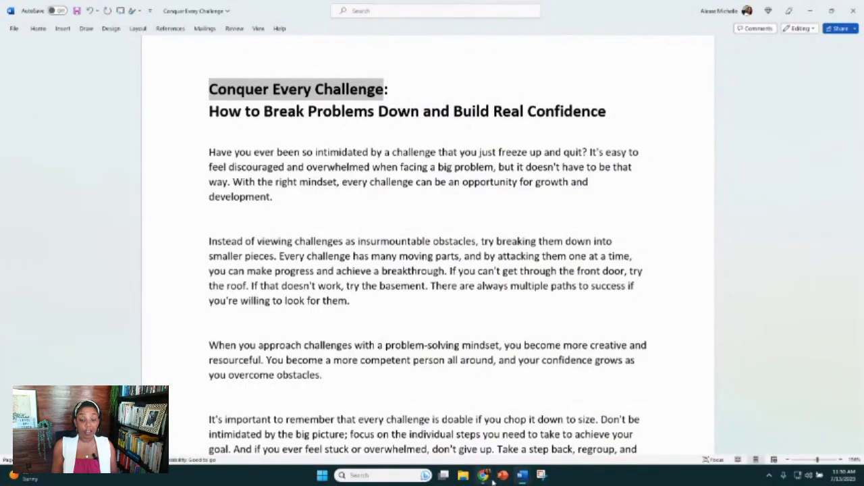
pyautogui.moveTo(491, 480)
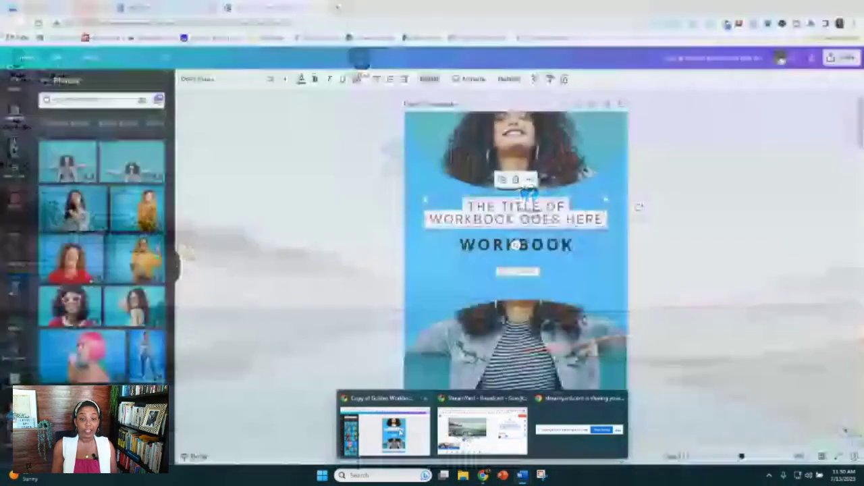
pyautogui.click(405, 432)
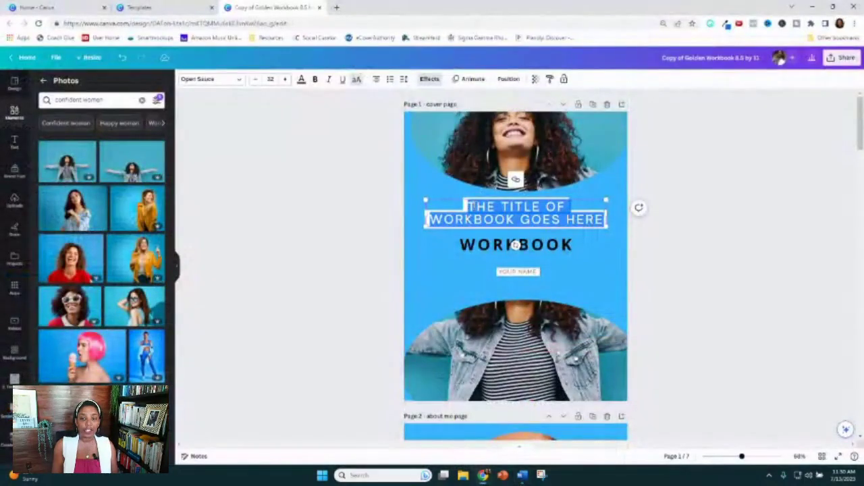
pyautogui.rightClick(473, 206)
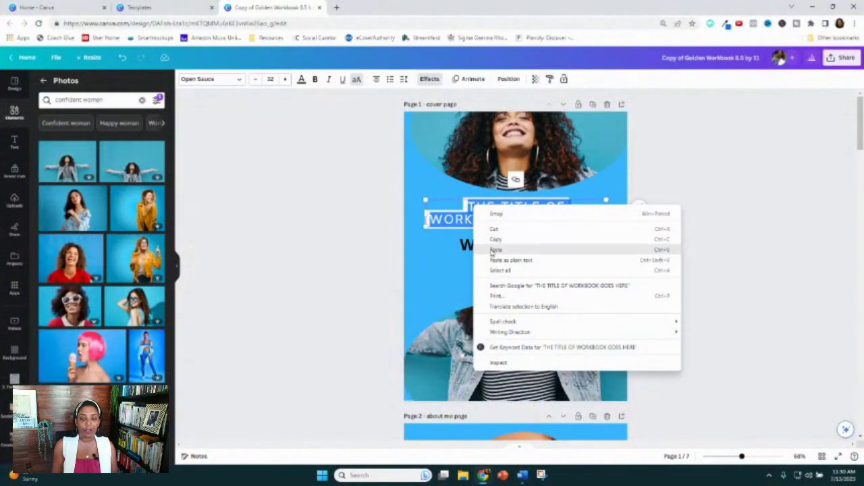
pyautogui.click(495, 250)
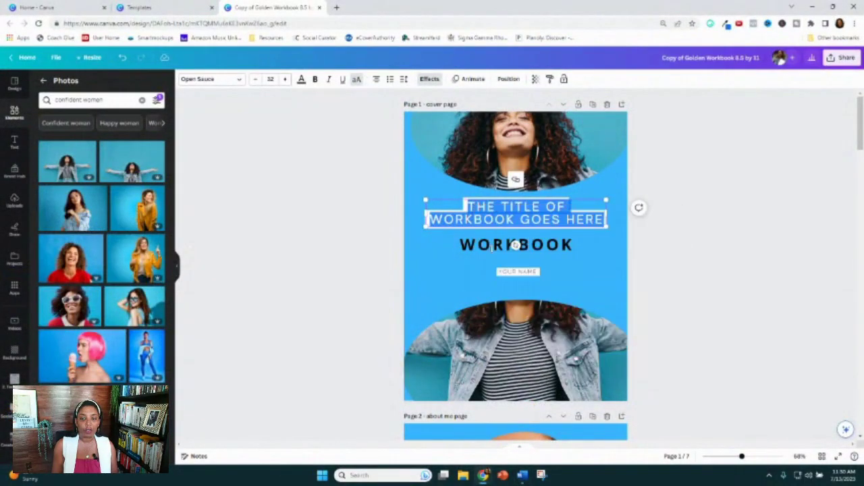
# - Replace WORKBOOK with the 'How to Break Problems Down…' subtitle at size 20, widened and placed under the title
pyautogui.click(692, 243)
pyautogui.click(545, 208)
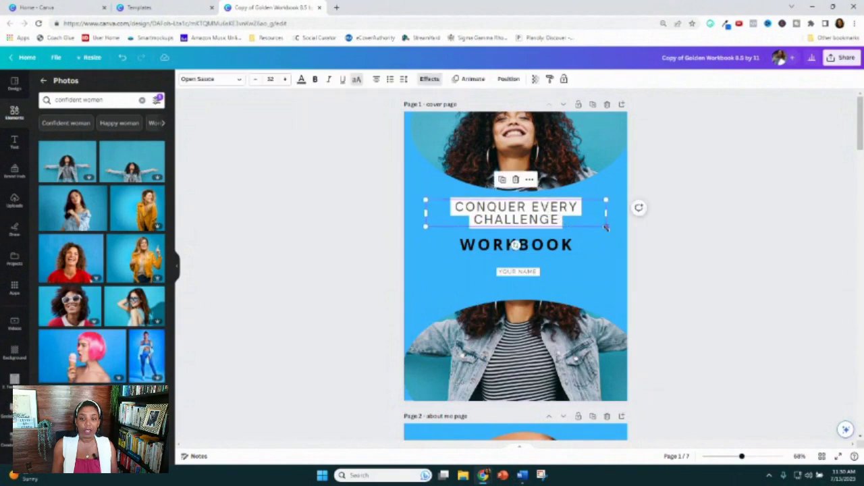
pyautogui.click(499, 245)
pyautogui.doubleClick(491, 243)
pyautogui.rightClick(489, 242)
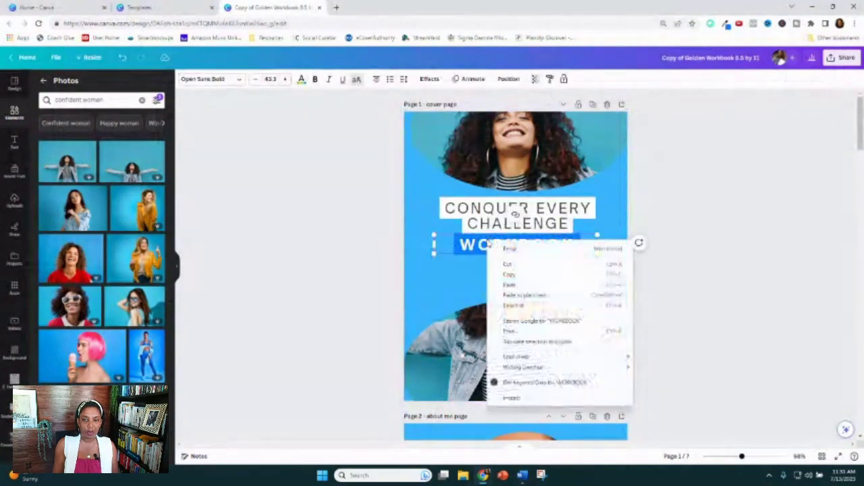
pyautogui.click(509, 284)
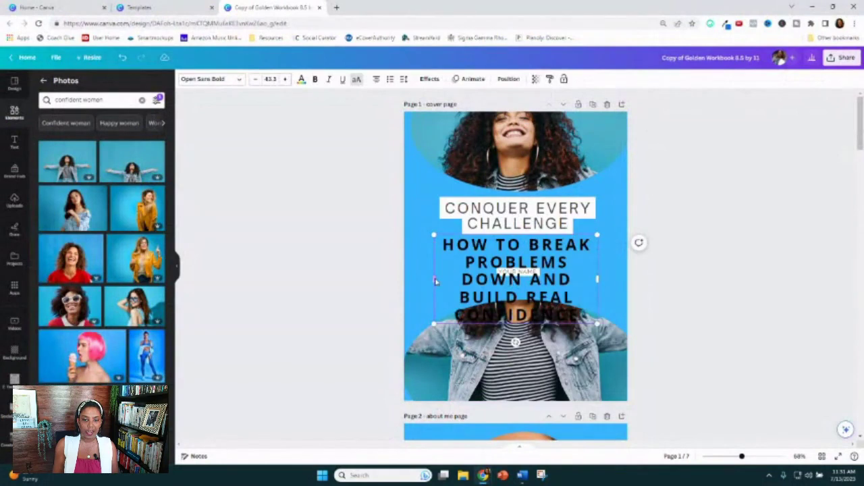
pyautogui.moveTo(434, 279); pyautogui.dragTo(410, 271)
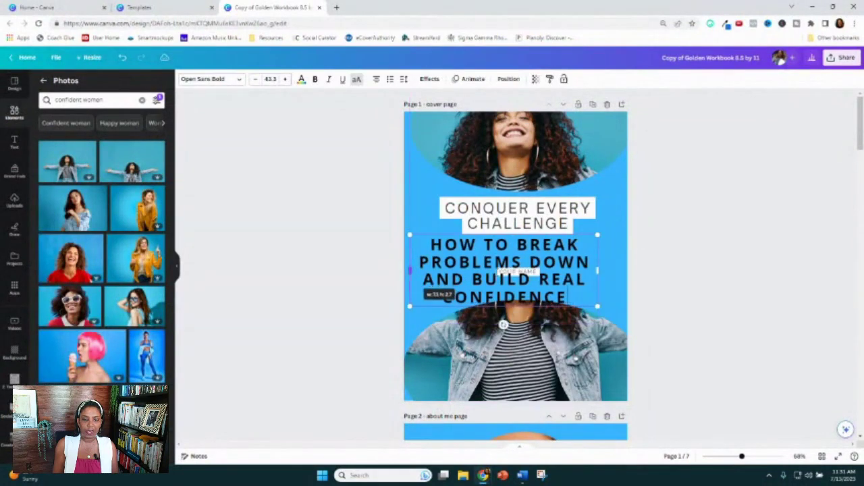
pyautogui.moveTo(599, 271); pyautogui.dragTo(625, 271)
pyautogui.write('20')
pyautogui.press('Return')
pyautogui.moveTo(520, 245)
pyautogui.mouseDown()
pyautogui.moveTo(525, 256)
pyautogui.moveTo(527, 236)
pyautogui.mouseUp()
pyautogui.click(570, 220)
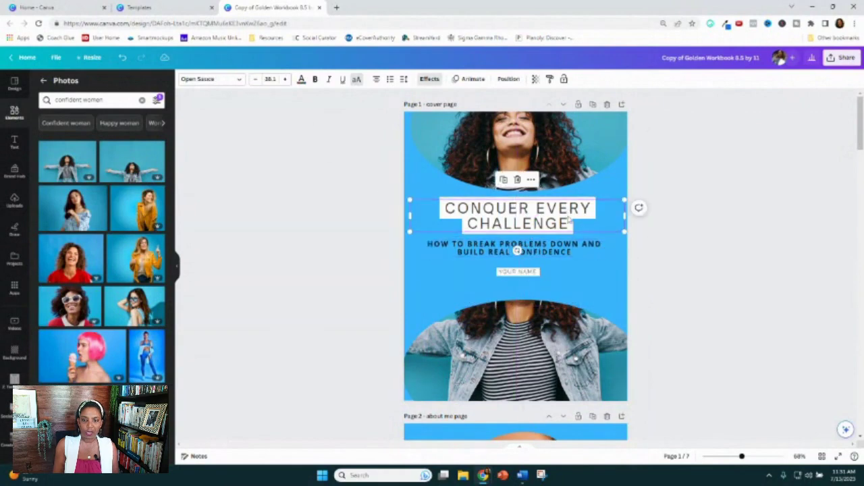
# - Put the author's uploaded photo into page 2's circle frame
pyautogui.scroll(-4, 734, 303)
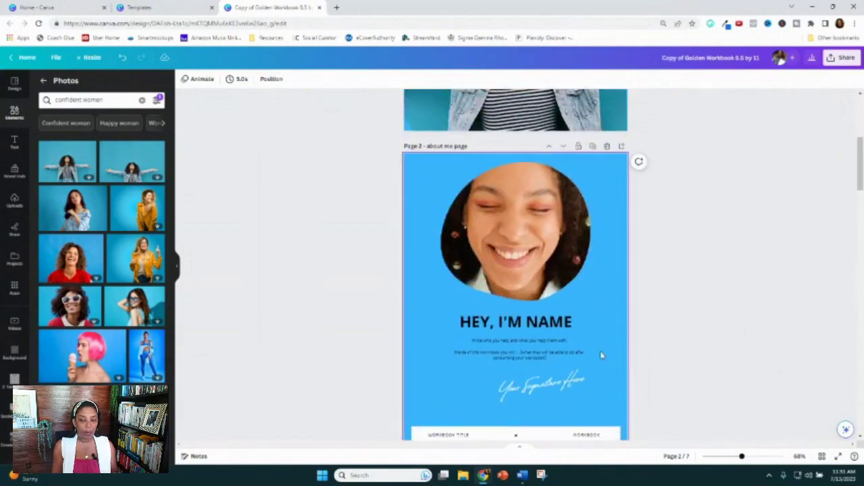
pyautogui.scroll(-1, 551, 383)
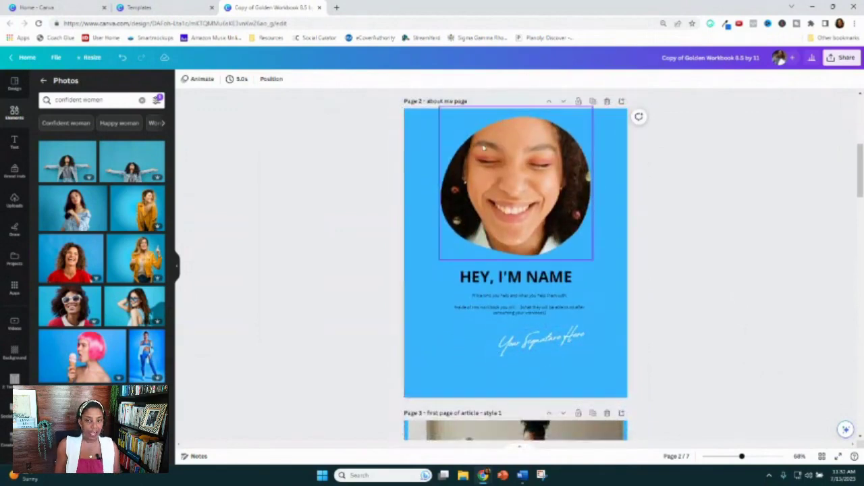
pyautogui.click(513, 189)
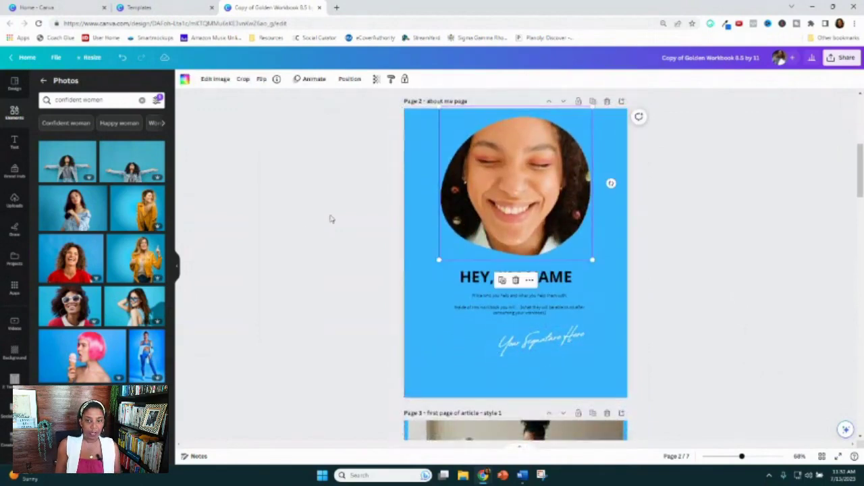
pyautogui.click(14, 201)
pyautogui.moveTo(84, 209); pyautogui.dragTo(513, 179)
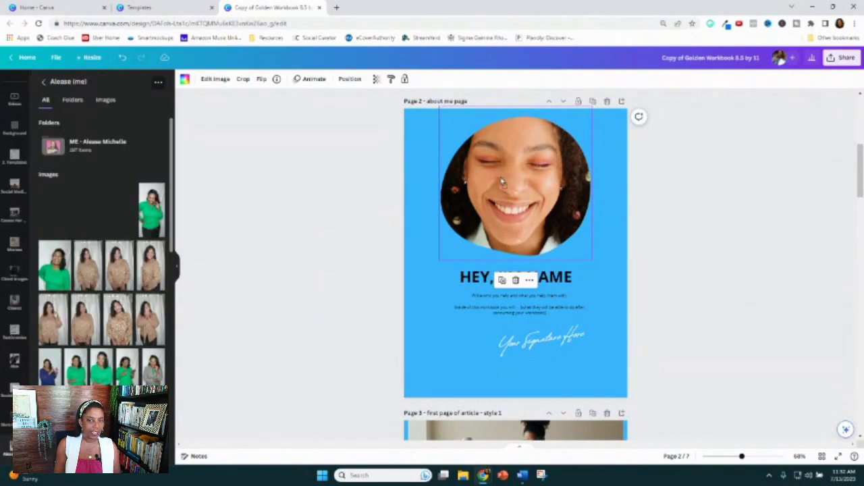
# - Replace the placeholder NAME and the signature with the author's name
pyautogui.click(566, 277)
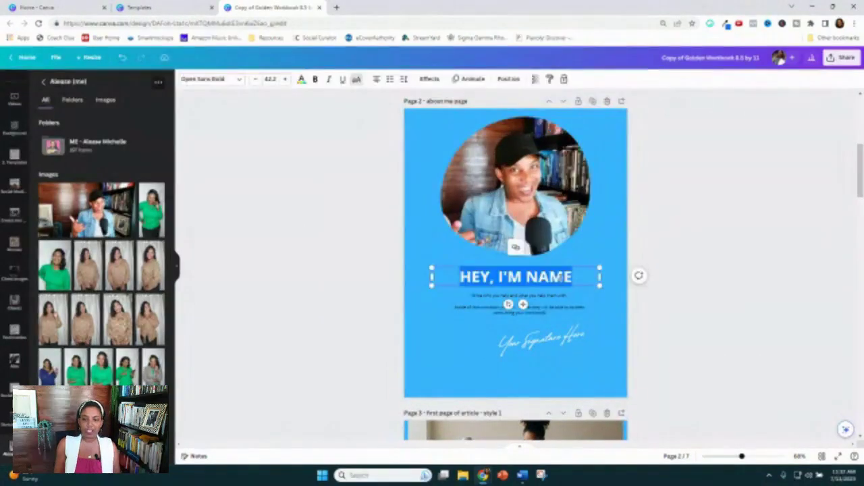
pyautogui.doubleClick(574, 277)
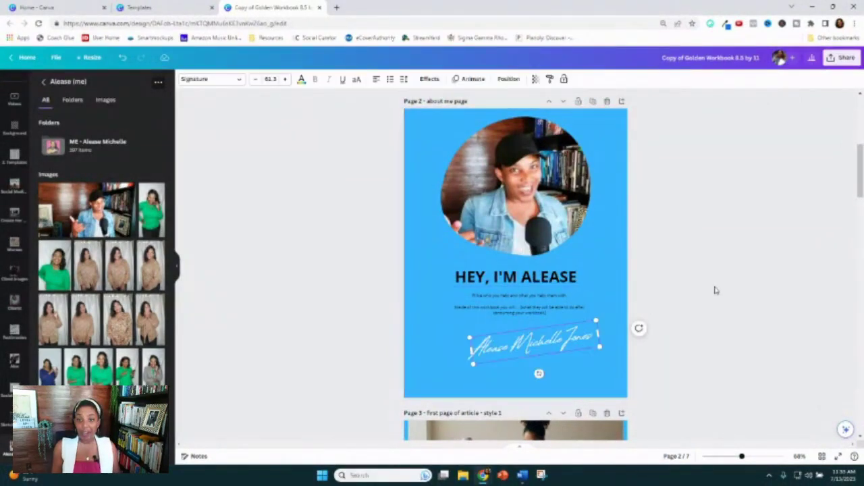
pyautogui.click(722, 290)
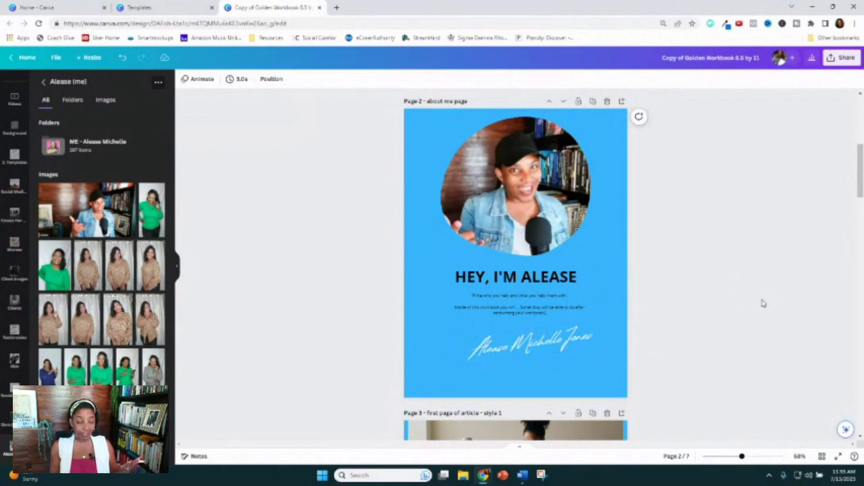
# - Select the 'Conquer Every Challenge' heading in the Word article to copy it
pyautogui.scroll(-4, 763, 304)
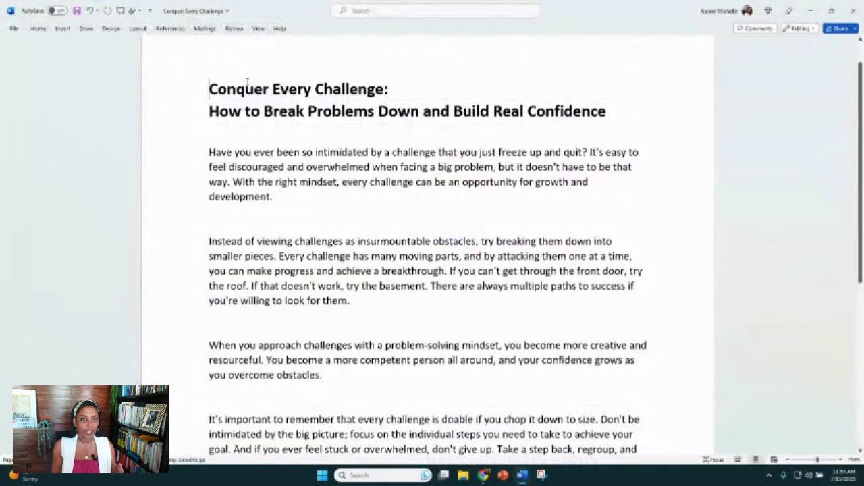
pyautogui.moveTo(209, 89); pyautogui.dragTo(387, 88)
pyautogui.rightClick(347, 85)
pyautogui.press('Escape')
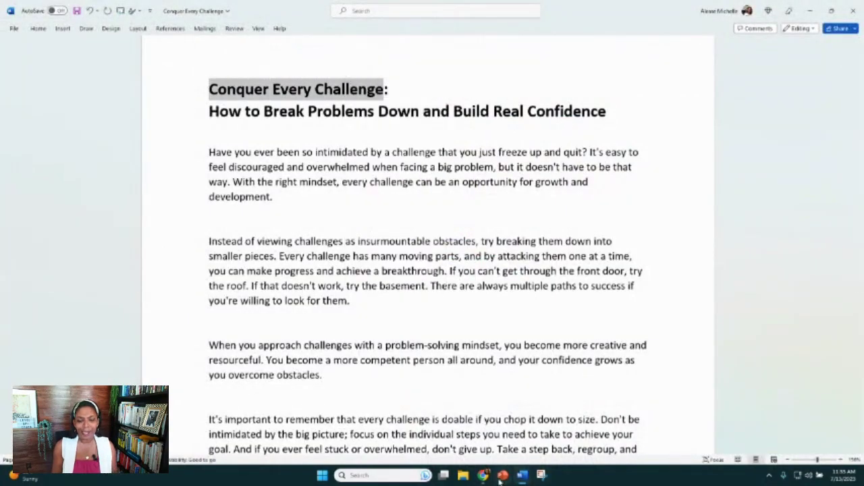
# - Paste 'Conquer Every Challenge' as plain text over page 3's Title of Article, then copy the article paragraphs in Word
pyautogui.moveTo(485, 477)
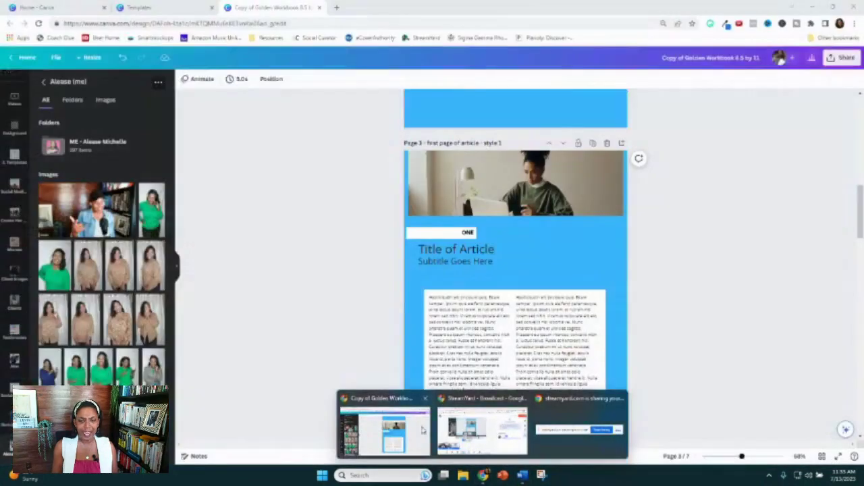
pyautogui.click(422, 431)
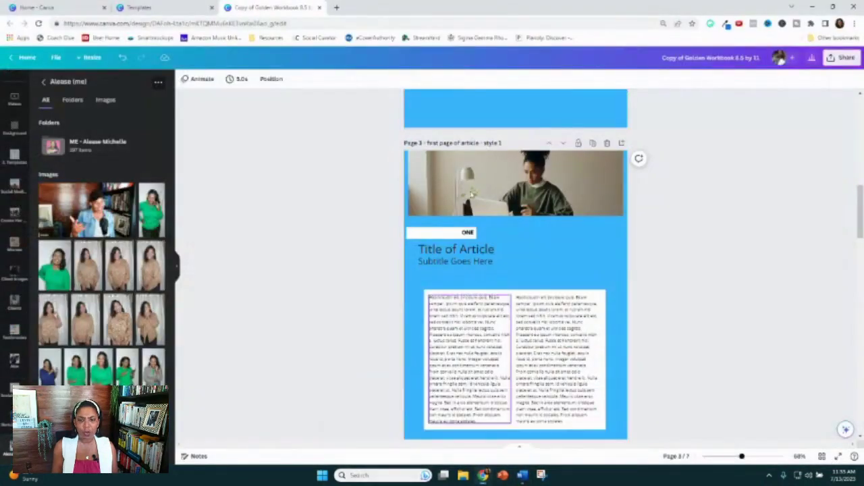
pyautogui.click(453, 249)
pyautogui.doubleClick(450, 247)
pyautogui.rightClick(447, 247)
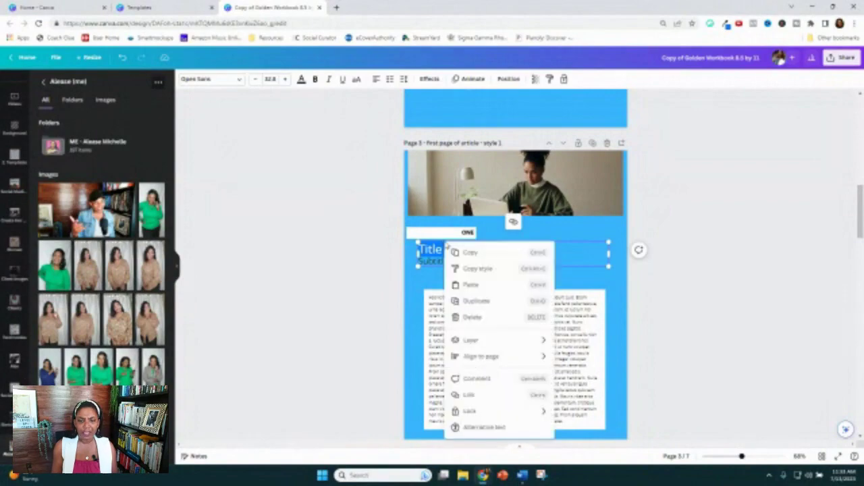
pyautogui.click(471, 287)
pyautogui.rightClick(492, 251)
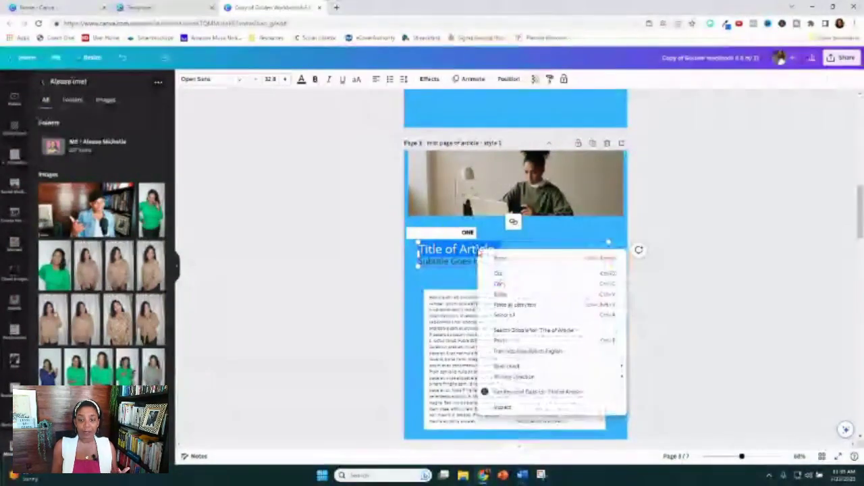
pyautogui.click(515, 305)
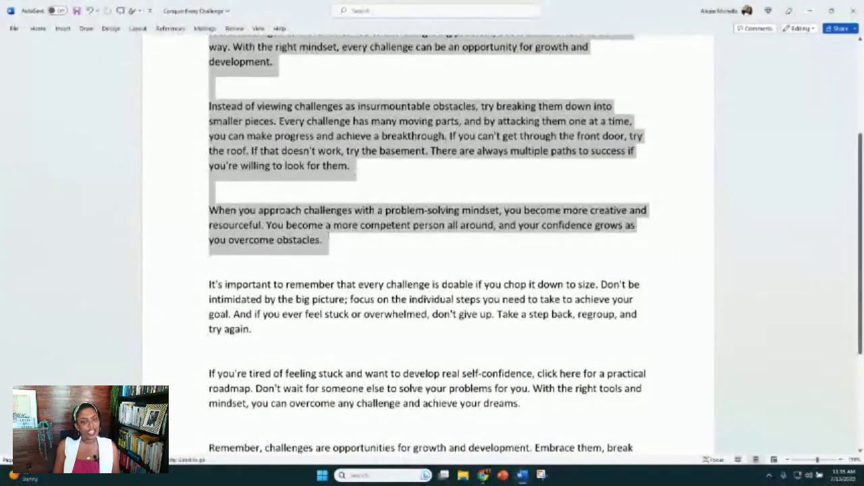
pyautogui.rightClick(298, 157)
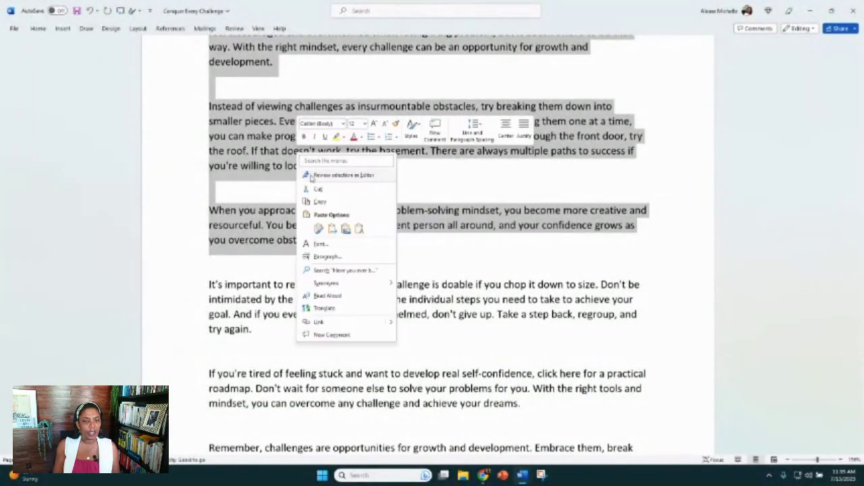
pyautogui.click(319, 202)
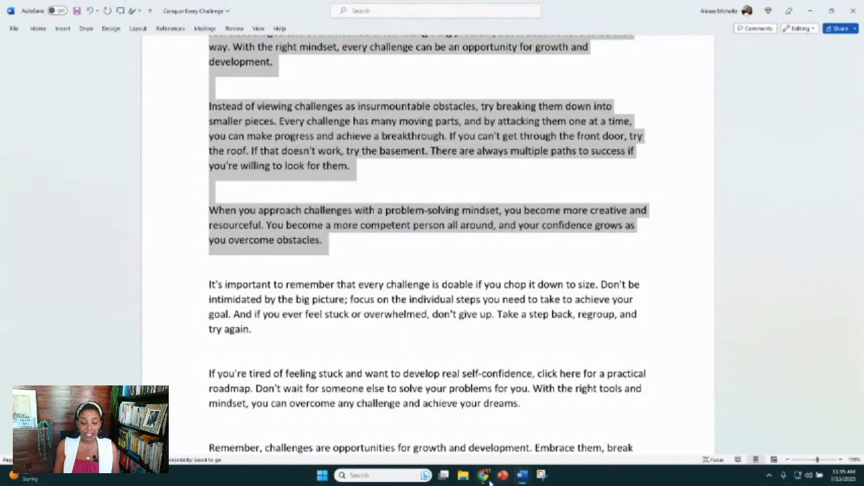
# - Paste the article as plain text over page 3's left-column placeholder text
pyautogui.moveTo(488, 477)
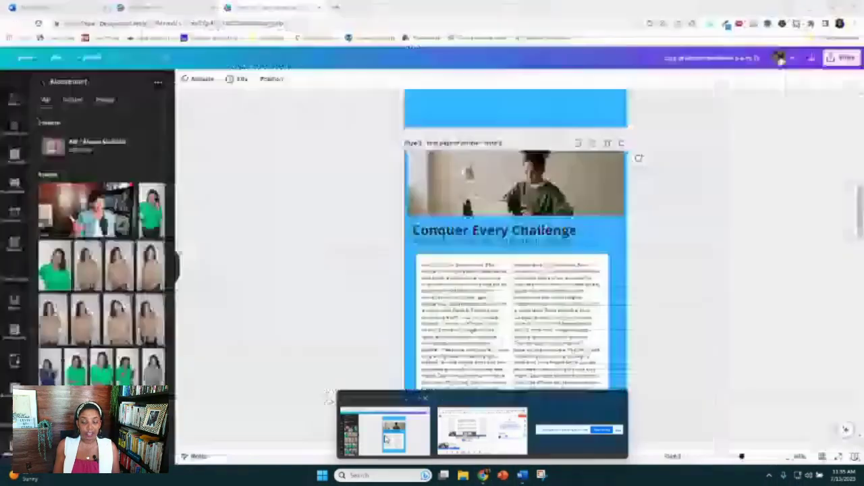
pyautogui.click(387, 439)
pyautogui.click(443, 291)
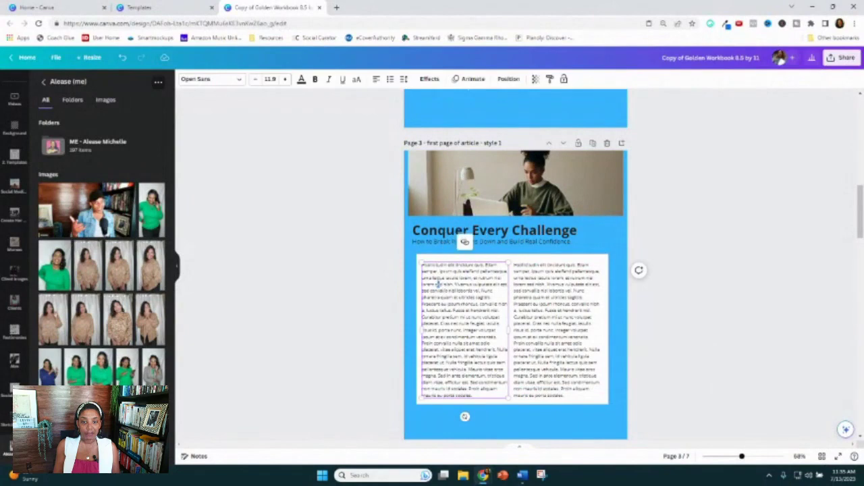
pyautogui.moveTo(479, 394); pyautogui.dragTo(424, 265)
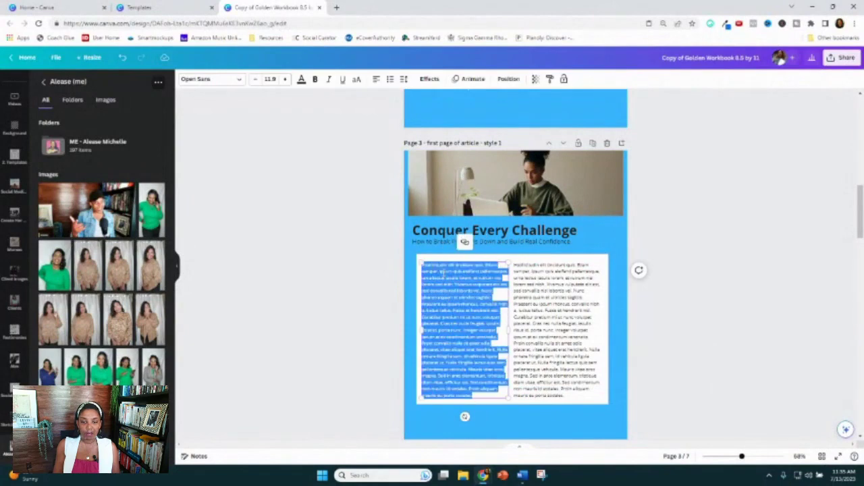
pyautogui.rightClick(443, 274)
pyautogui.click(472, 329)
# - Replace page 4's placeholder paragraph with the article's closing sentences as plain text
pyautogui.scroll(-2, 651, 265)
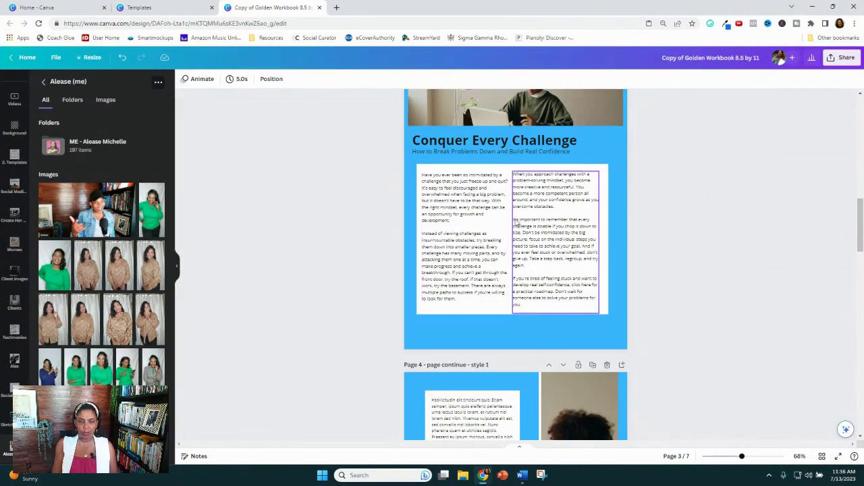
pyautogui.scroll(-2, 508, 271)
pyautogui.scroll(-1, 508, 271)
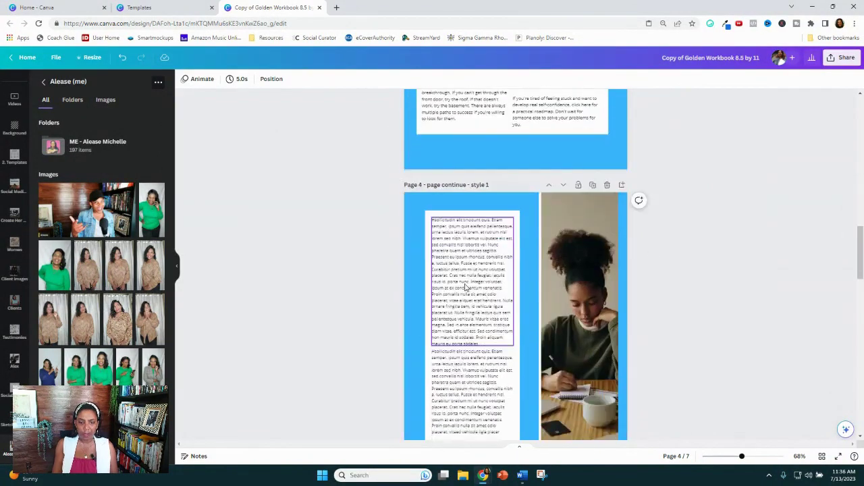
pyautogui.tripleClick(466, 287)
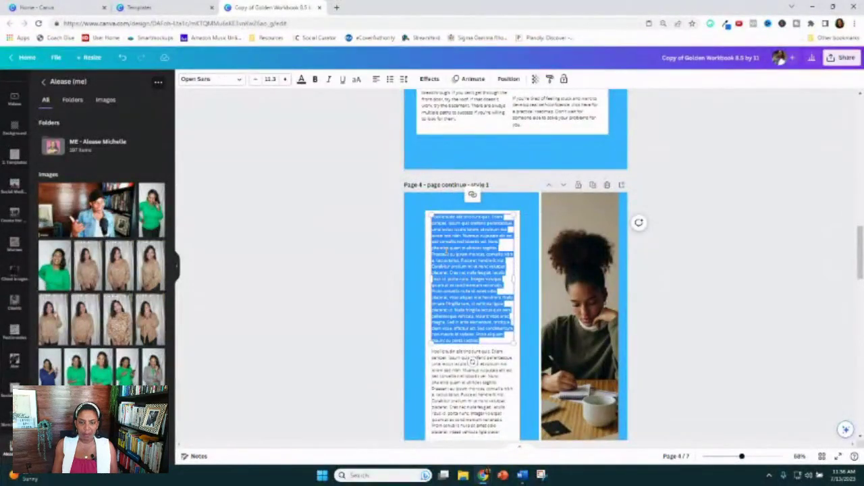
pyautogui.rightClick(456, 247)
pyautogui.click(476, 302)
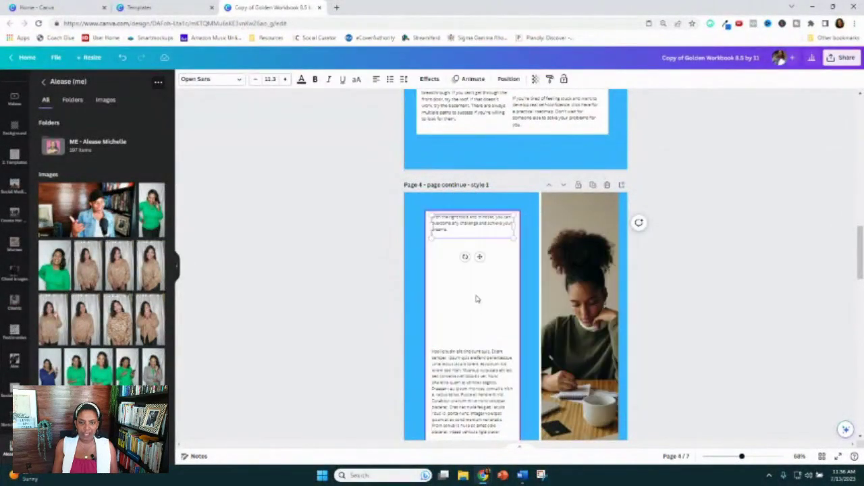
pyautogui.click(685, 234)
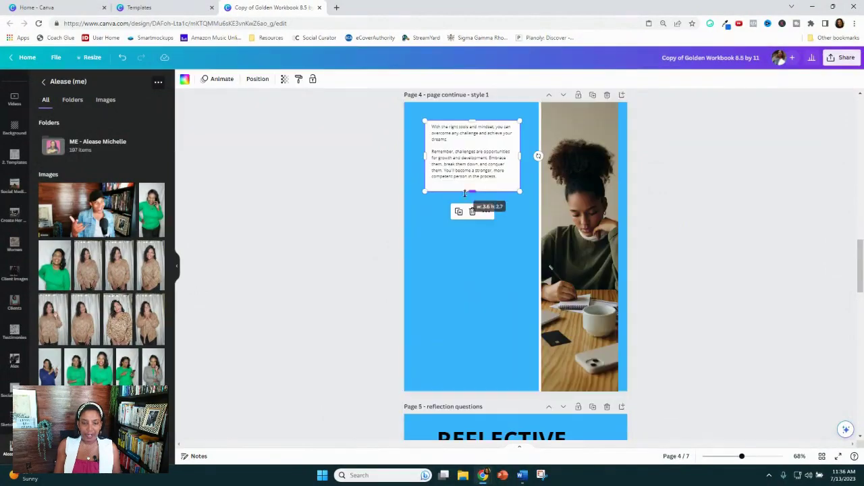
pyautogui.click(757, 255)
pyautogui.scroll(10, 801, 219)
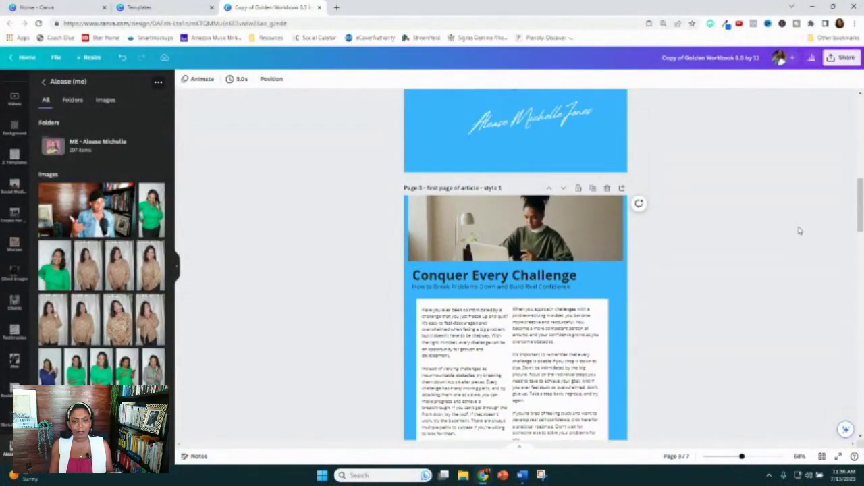
pyautogui.scroll(-5, 800, 231)
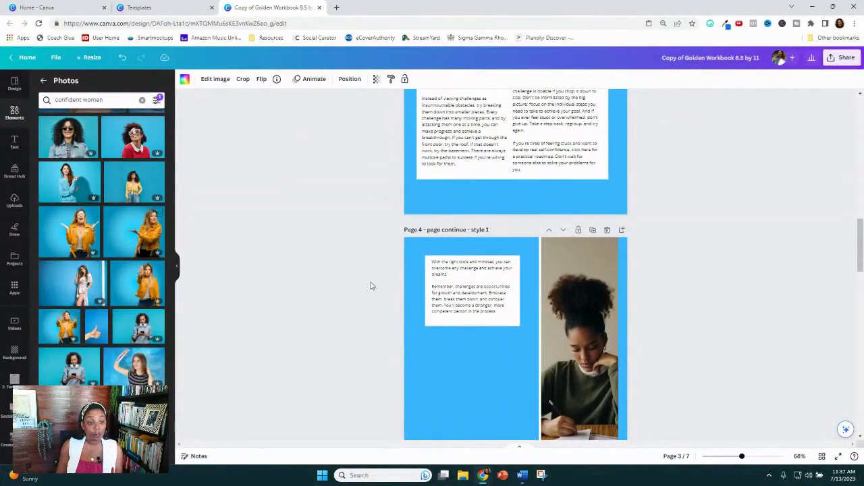
# - Replace page 4's seated-woman photo with the headphones photo, background removed and enlarged
pyautogui.scroll(-1, 468, 303)
pyautogui.click(580, 308)
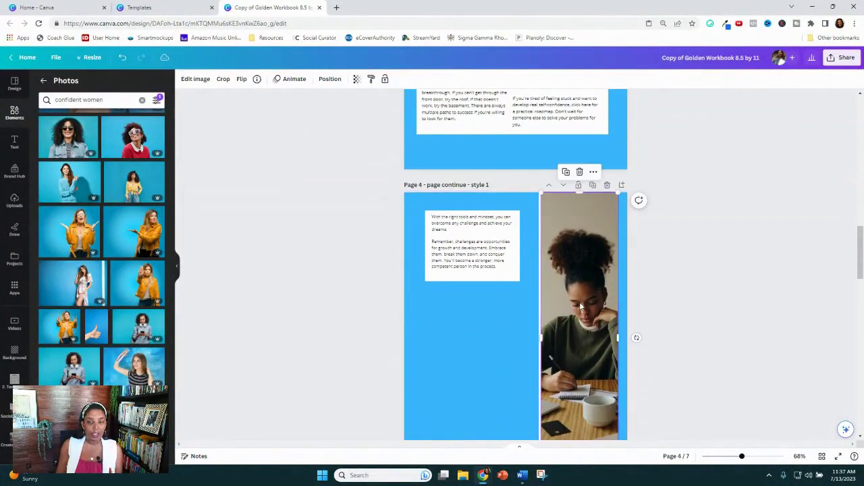
pyautogui.press('Delete')
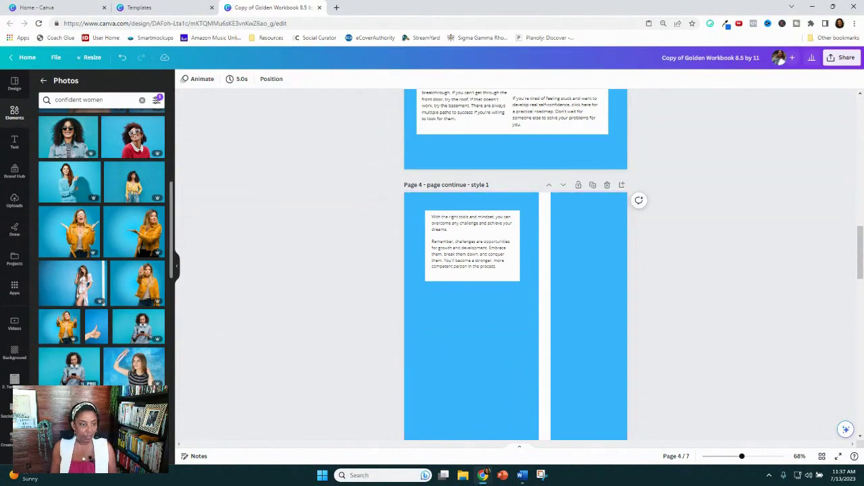
pyautogui.click(68, 374)
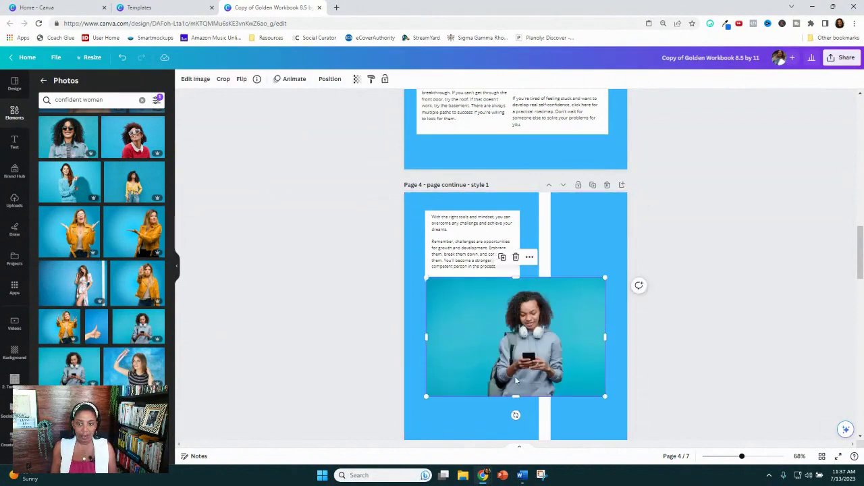
pyautogui.click(196, 79)
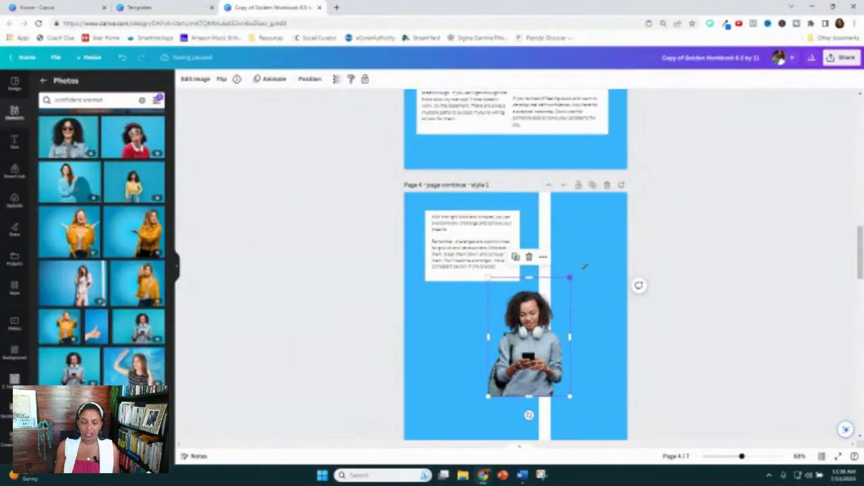
pyautogui.moveTo(585, 267); pyautogui.dragTo(613, 212)
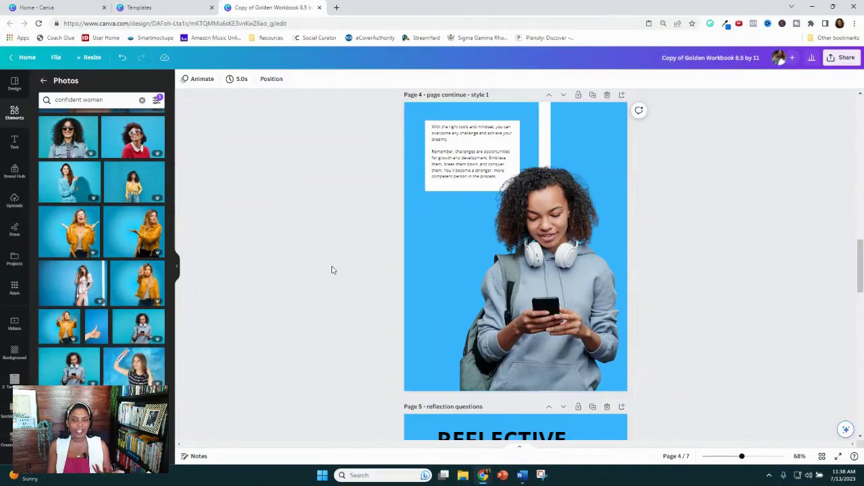
pyautogui.scroll(2, 641, 295)
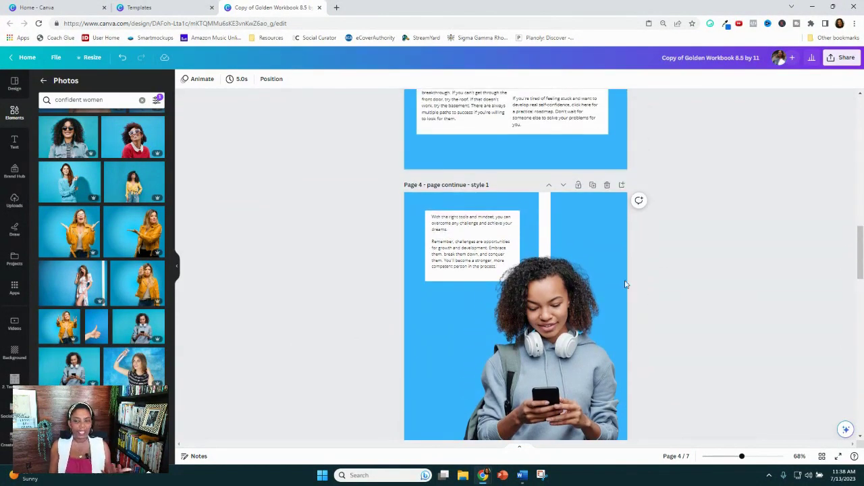
# - Scroll through pages 2 to 5 to review the article and the cut-out photo
pyautogui.click(544, 217)
pyautogui.scroll(8, 697, 290)
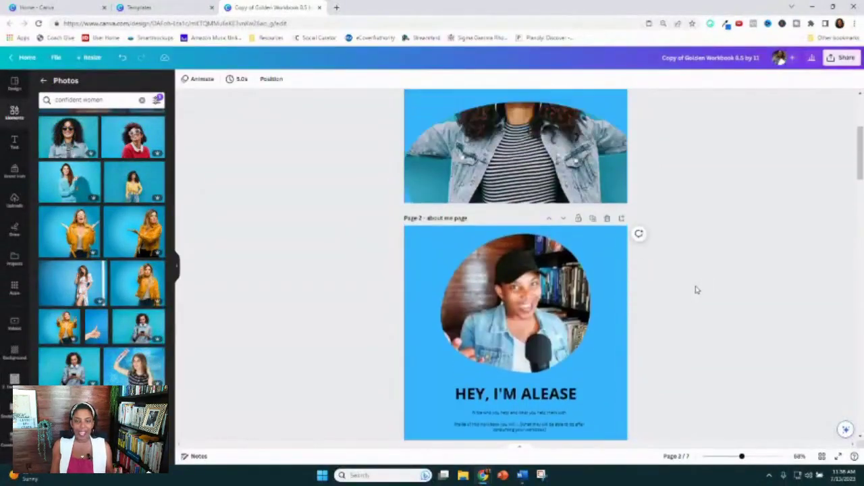
pyautogui.scroll(3, 697, 290)
pyautogui.scroll(-10, 699, 291)
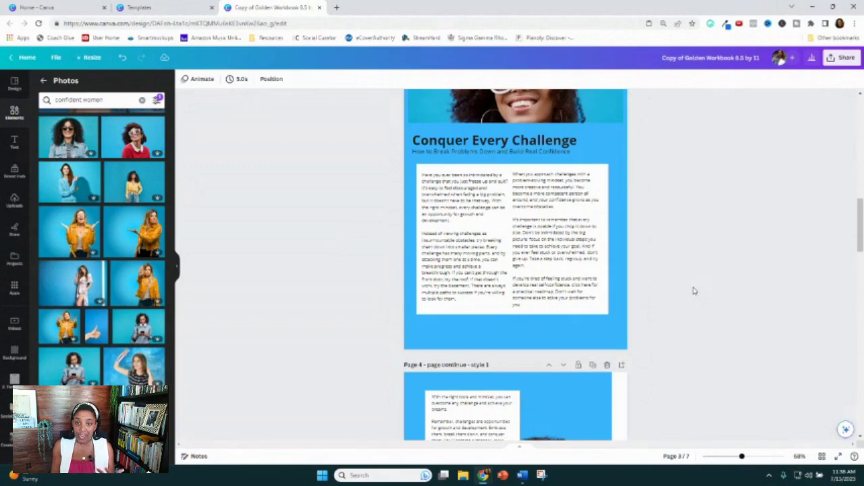
pyautogui.scroll(-3, 691, 293)
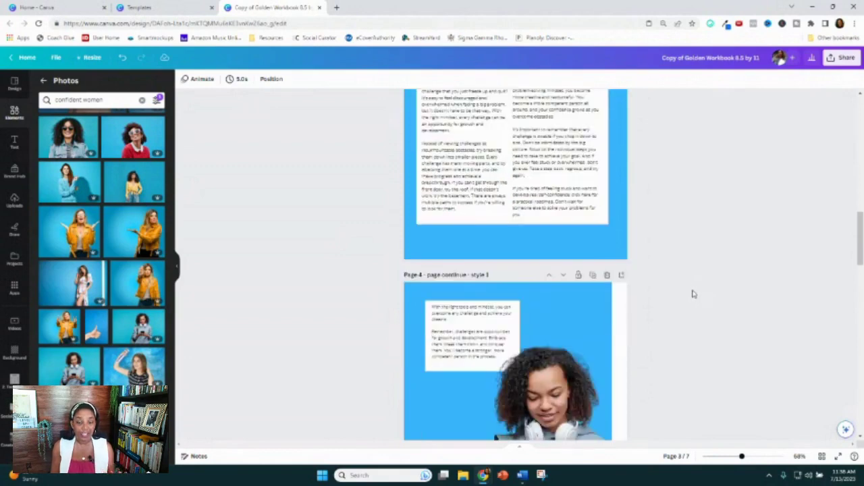
pyautogui.scroll(3, 690, 294)
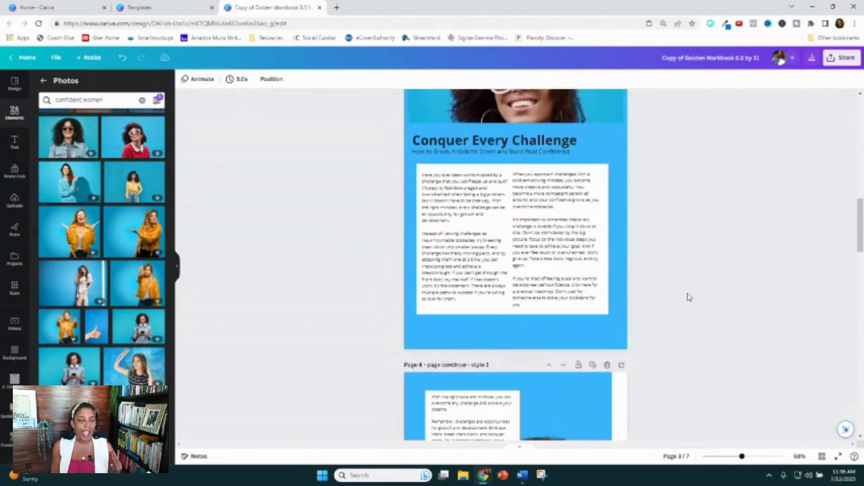
pyautogui.scroll(-5, 688, 297)
pyautogui.scroll(-2, 682, 305)
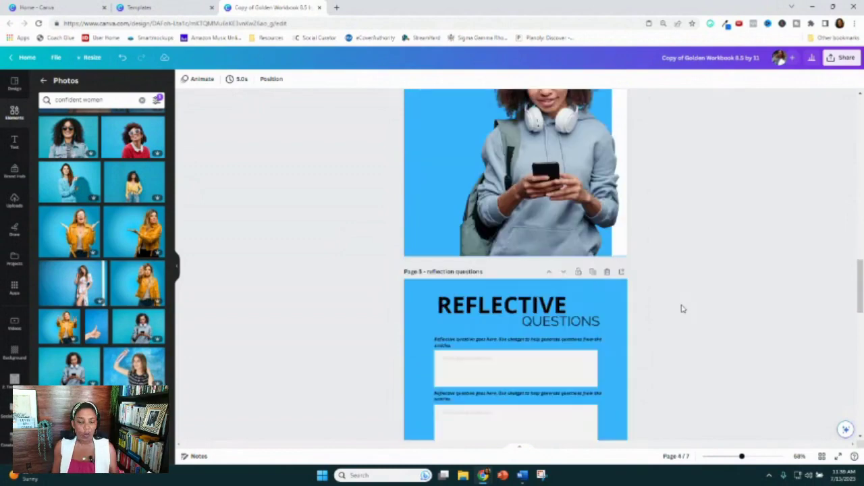
pyautogui.scroll(-1, 682, 308)
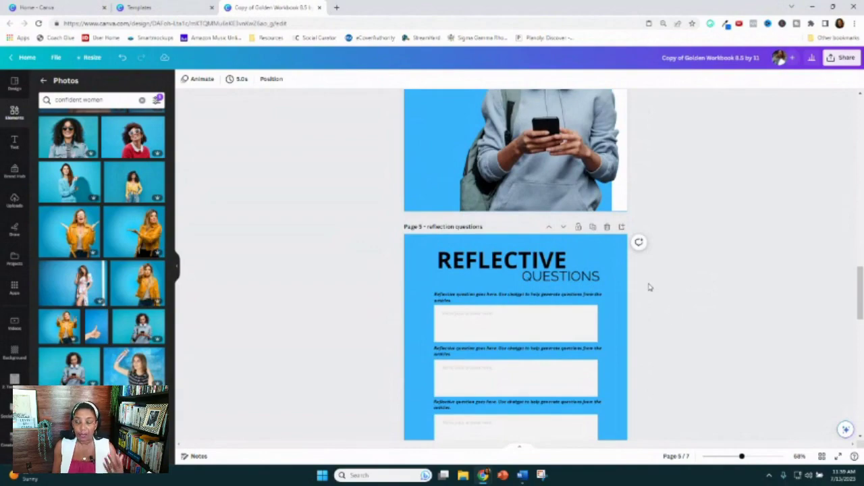
# - Bring up the Challenge Journal worksheet in Word and select the whole Day 1 prompt
pyautogui.scroll(-2, 647, 299)
pyautogui.moveTo(525, 470)
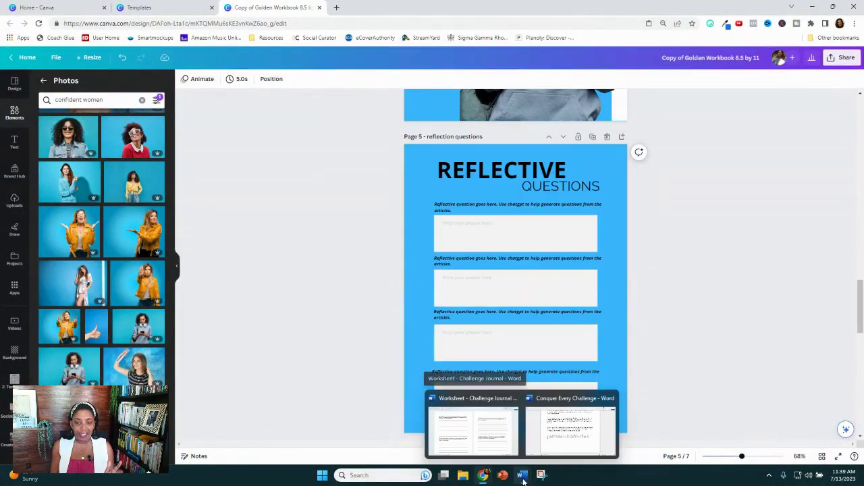
pyautogui.click(510, 445)
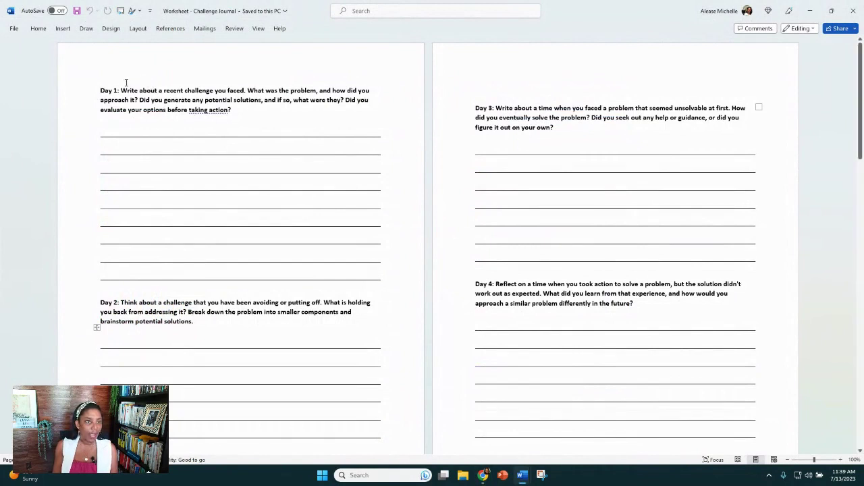
pyautogui.moveTo(132, 91); pyautogui.dragTo(229, 111)
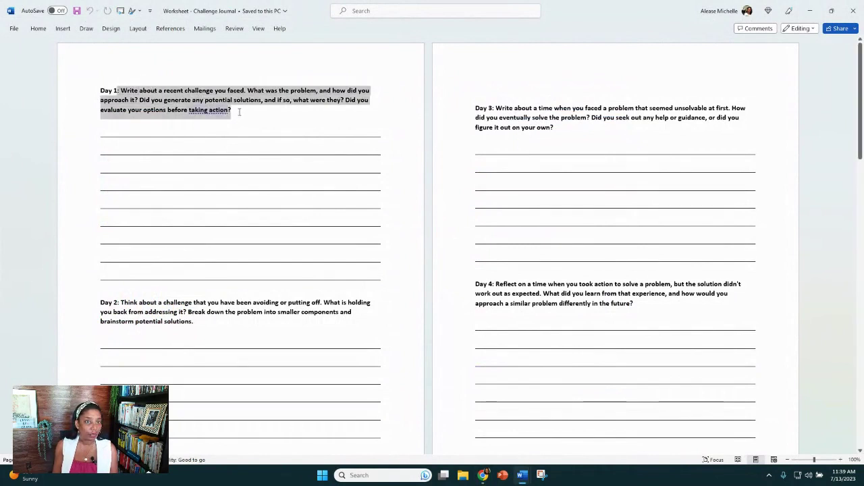
# - Copy the Day 1 prompt from Word and paste it over the first reflective question
pyautogui.rightClick(207, 110)
pyautogui.click(227, 155)
pyautogui.hotkey('alt', 'Tab')
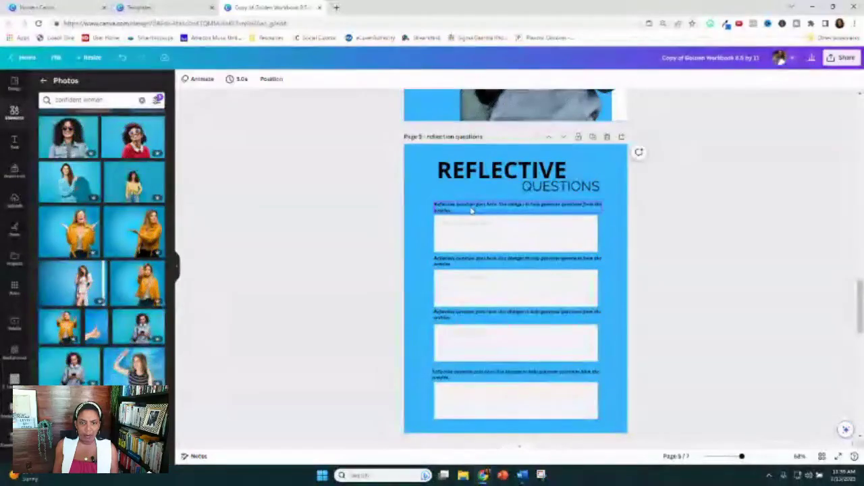
pyautogui.doubleClick(471, 206)
pyautogui.rightClick(470, 205)
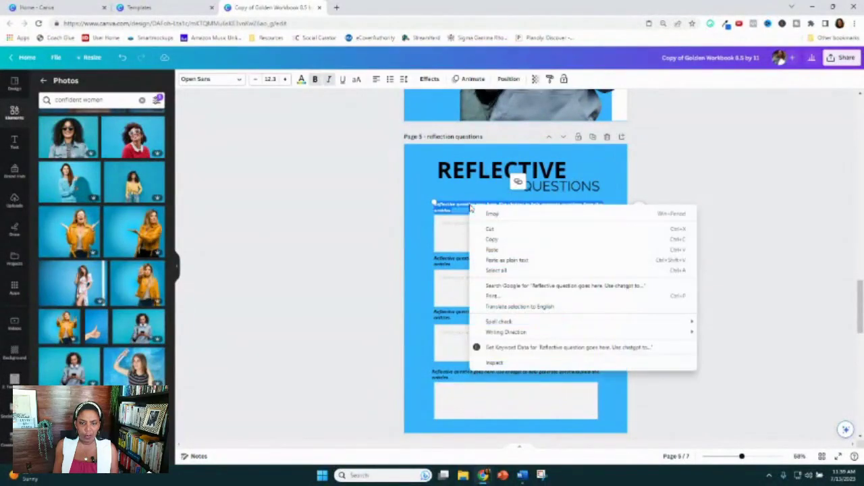
pyautogui.click(493, 250)
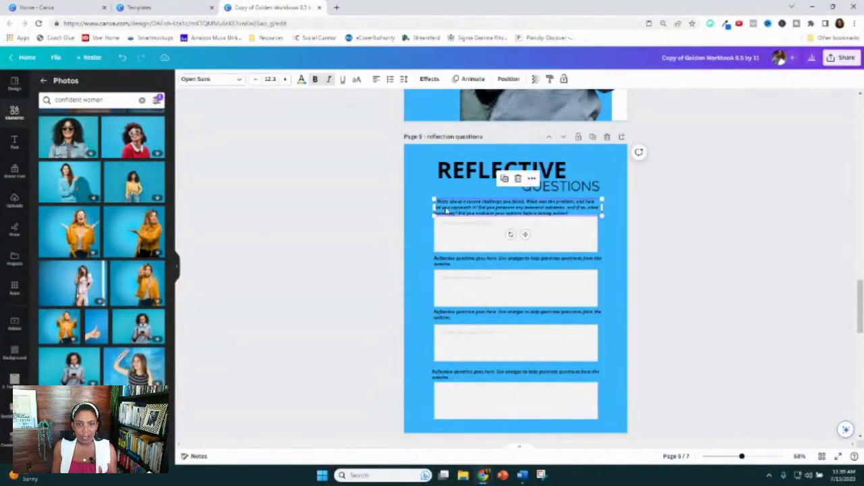
# - Delete the extra placeholder question and its empty answer box
pyautogui.moveTo(742, 456); pyautogui.dragTo(758, 457)
pyautogui.click(571, 262)
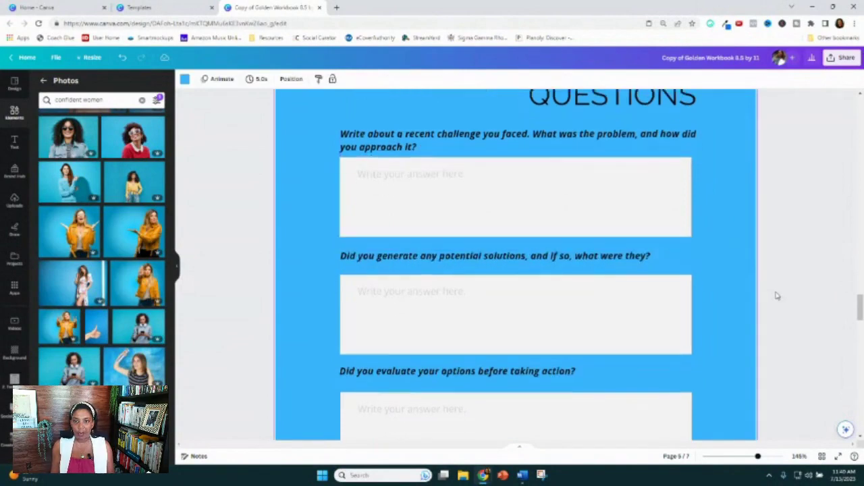
pyautogui.scroll(-5, 777, 294)
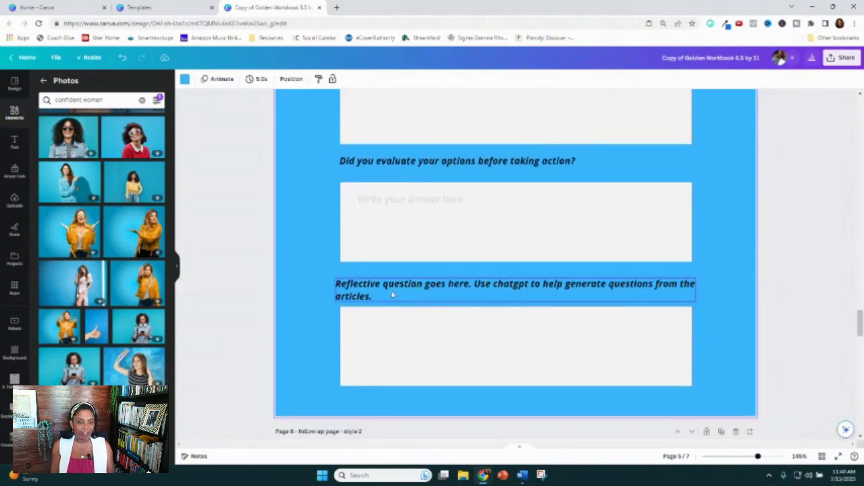
pyautogui.click(388, 293)
pyautogui.press('Delete')
pyautogui.click(381, 324)
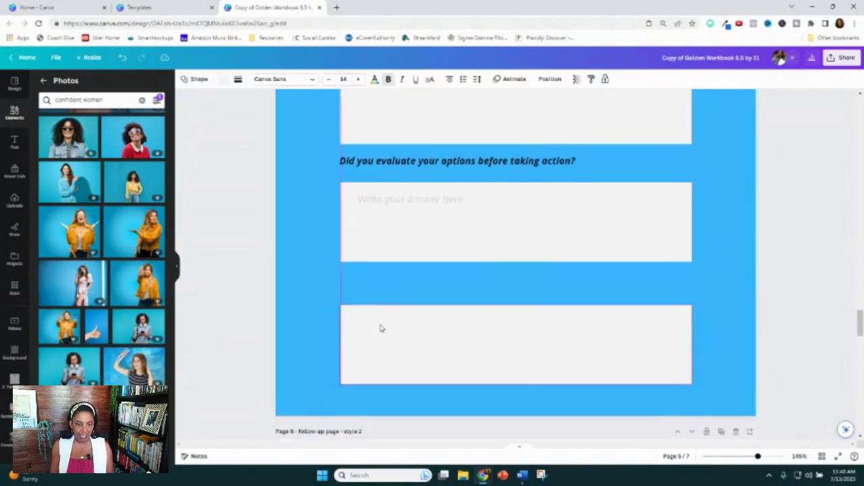
pyautogui.press('Delete')
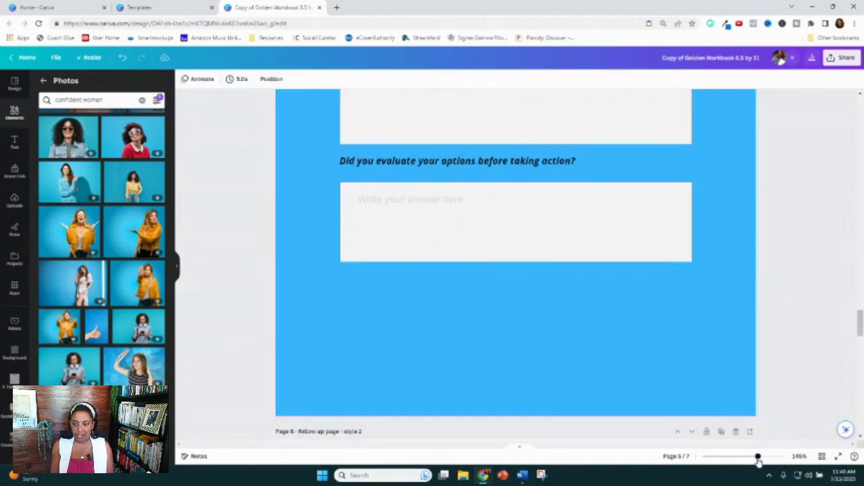
# - Zoom out and move the three questions with their answer boxes lower on the page
pyautogui.moveTo(758, 457); pyautogui.dragTo(746, 457)
pyautogui.scroll(1, 729, 390)
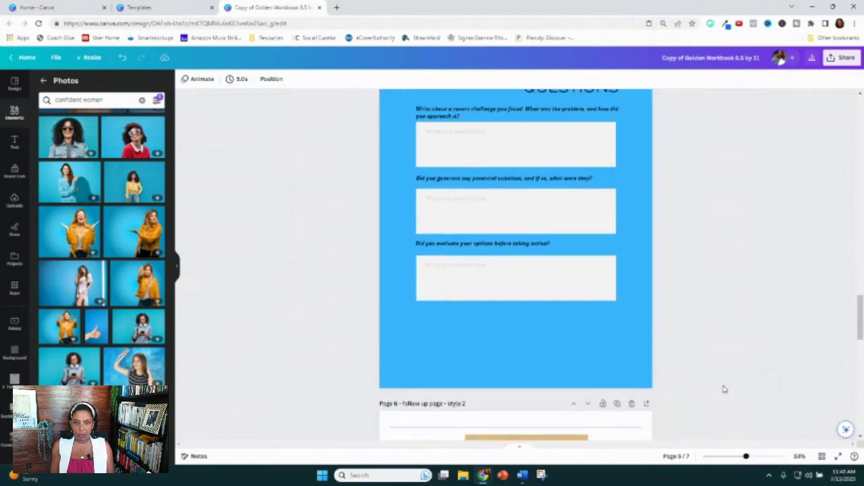
pyautogui.scroll(1, 721, 388)
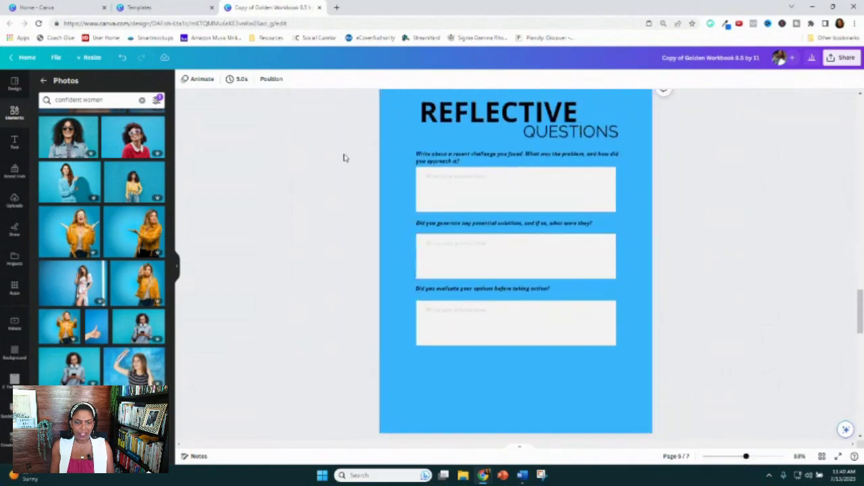
pyautogui.moveTo(358, 150); pyautogui.dragTo(509, 363)
pyautogui.moveTo(509, 365); pyautogui.dragTo(510, 367)
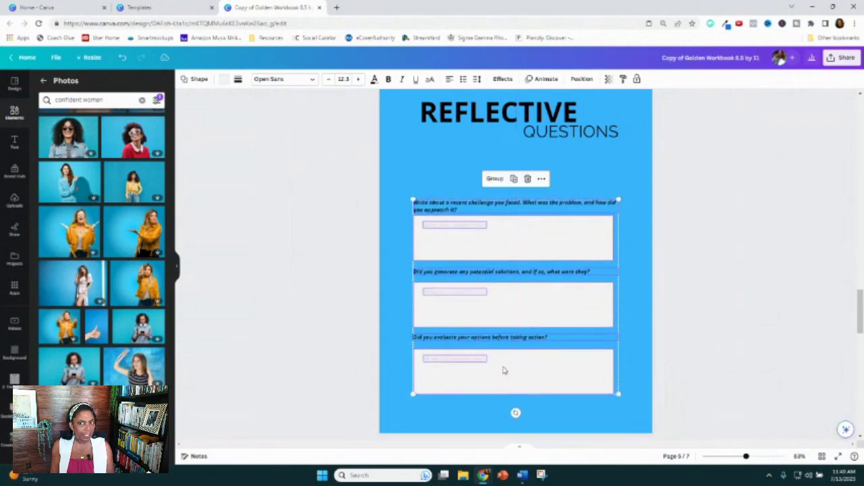
pyautogui.click(704, 243)
pyautogui.scroll(-3, 680, 223)
# - Give the FOLLOW UP WITH NAME. heading a blue background highlight
pyautogui.scroll(-3, 682, 224)
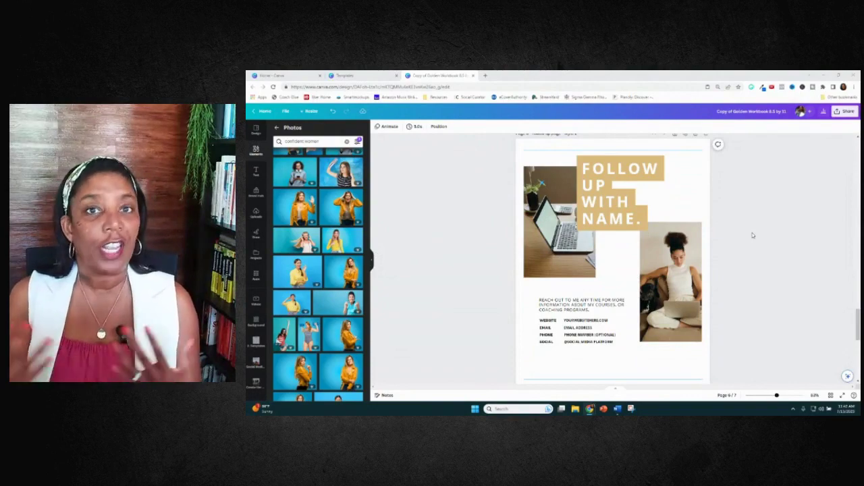
pyautogui.scroll(2, 742, 259)
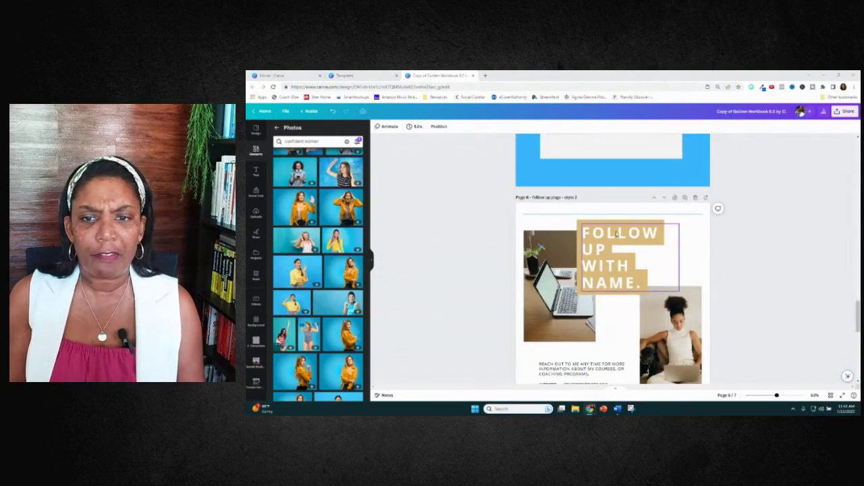
pyautogui.click(598, 238)
pyautogui.click(552, 126)
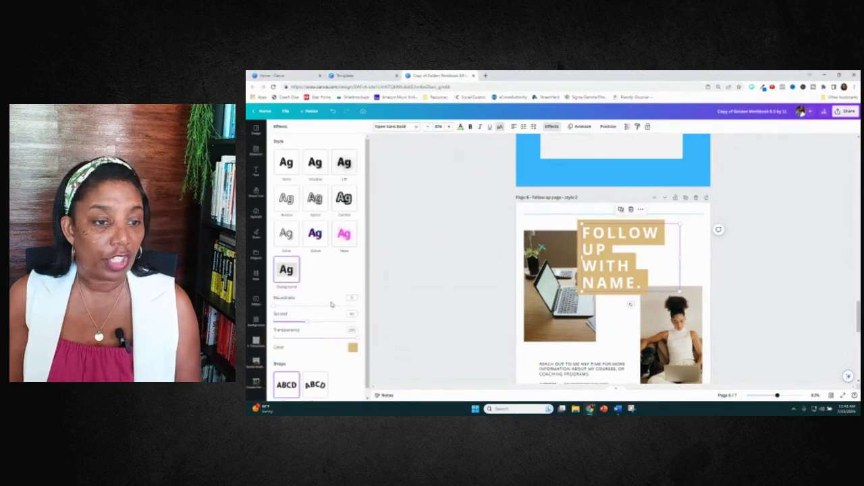
pyautogui.click(353, 347)
pyautogui.click(320, 246)
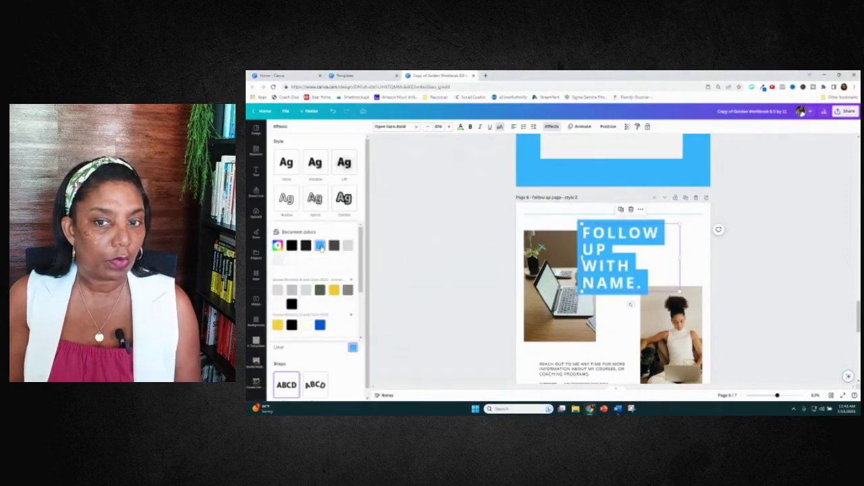
pyautogui.click(448, 264)
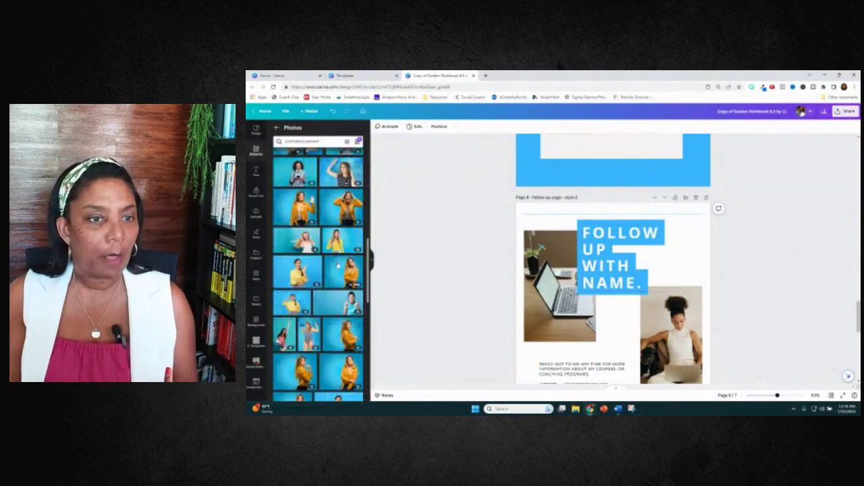
# - Move the orange-jacket woman photo higher on the follow-up page
pyautogui.scroll(3, 320, 242)
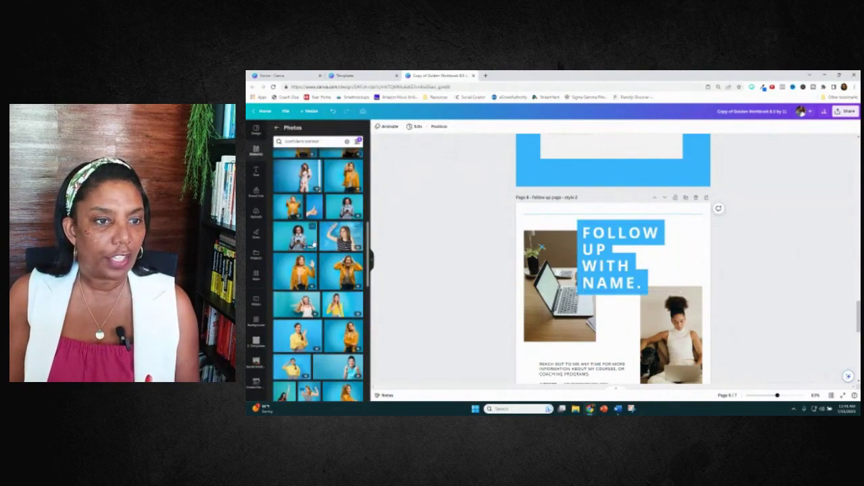
pyautogui.scroll(2, 320, 242)
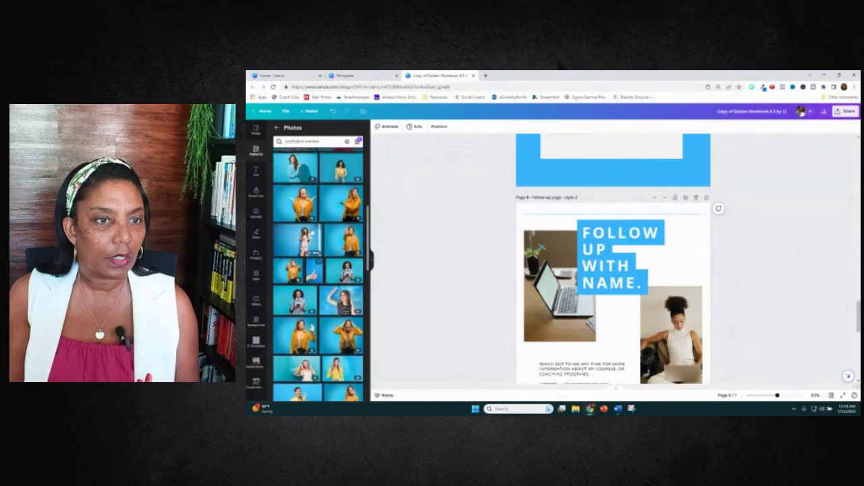
pyautogui.scroll(2, 313, 231)
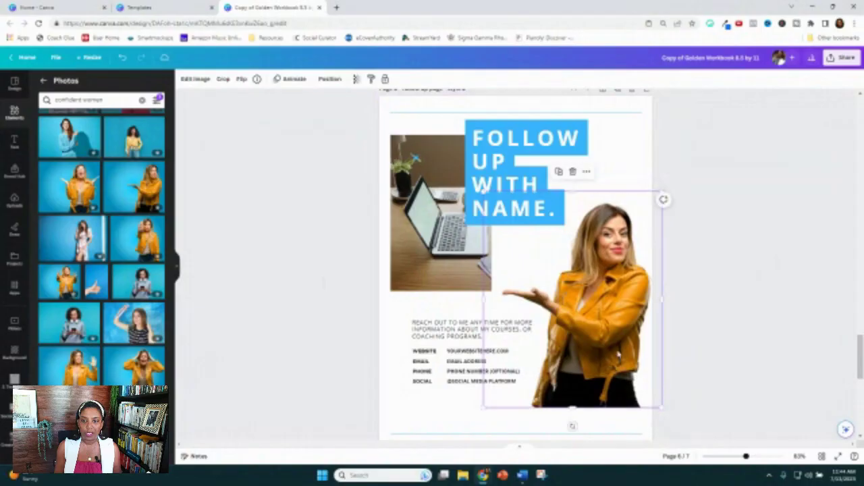
pyautogui.moveTo(618, 356); pyautogui.dragTo(609, 316)
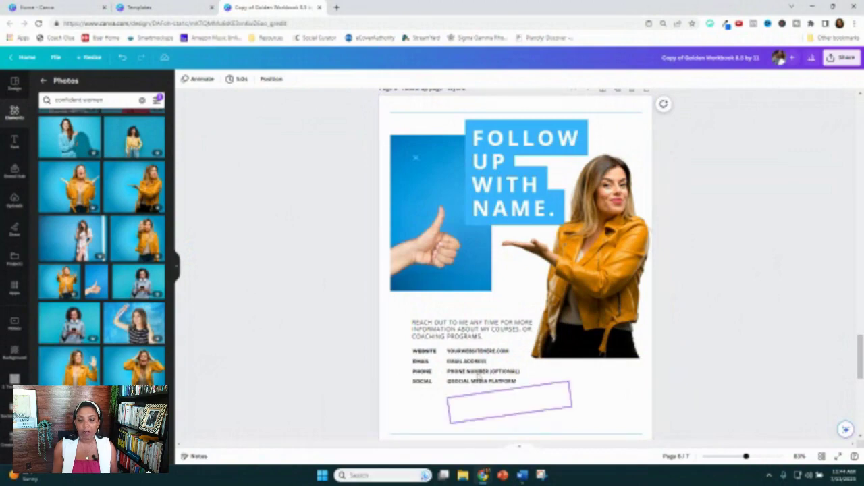
# - Make the signature text at the page bottom light blue
pyautogui.scroll(-1, 478, 376)
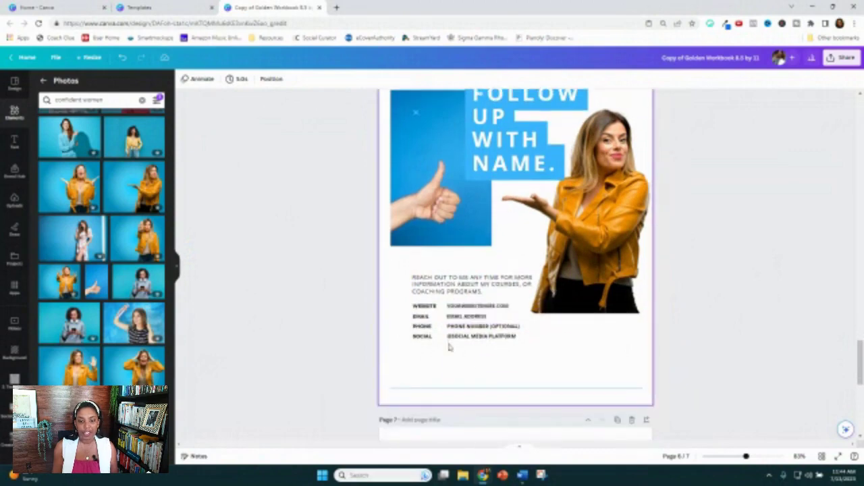
pyautogui.click(522, 368)
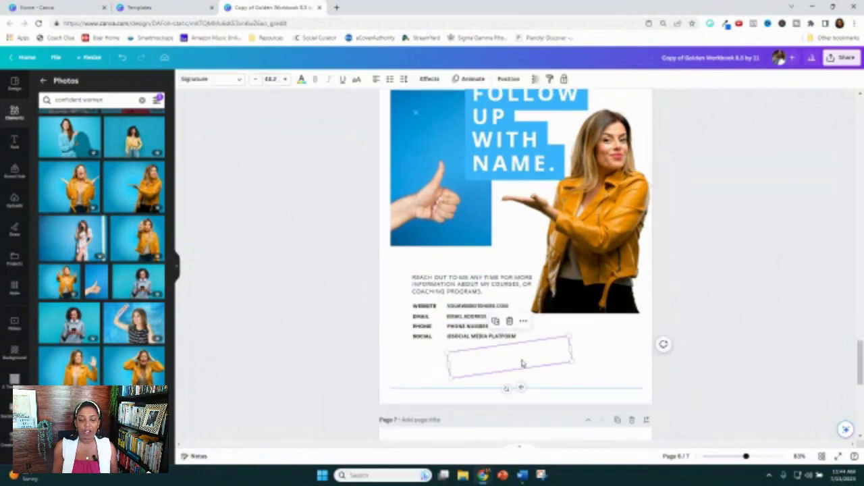
pyautogui.click(301, 79)
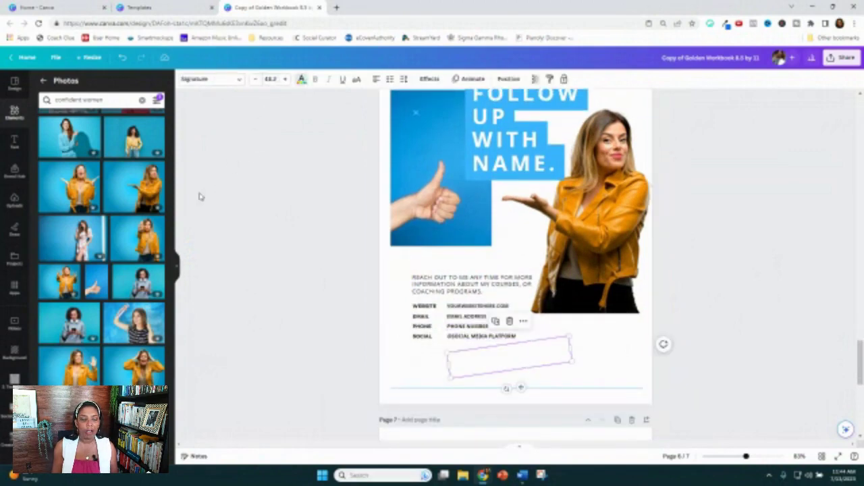
pyautogui.click(114, 129)
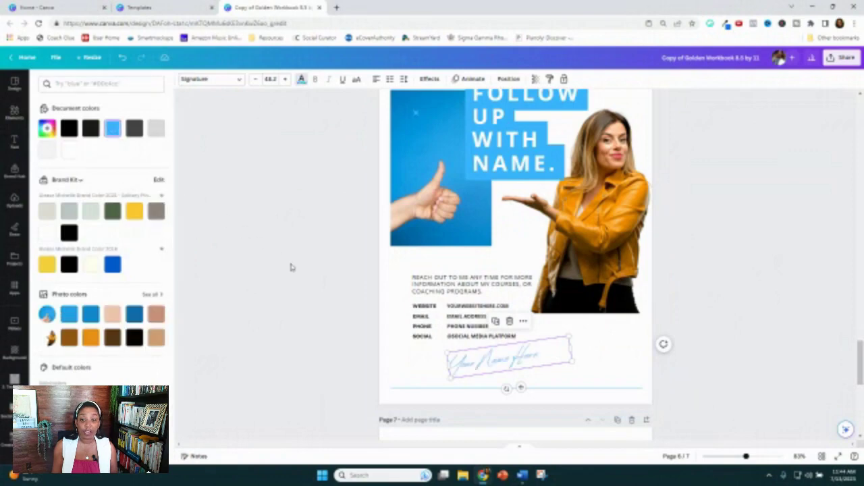
pyautogui.click(477, 368)
# - Replace the signature placeholder with the author's name and show all pages in Grid view
pyautogui.doubleClick(477, 368)
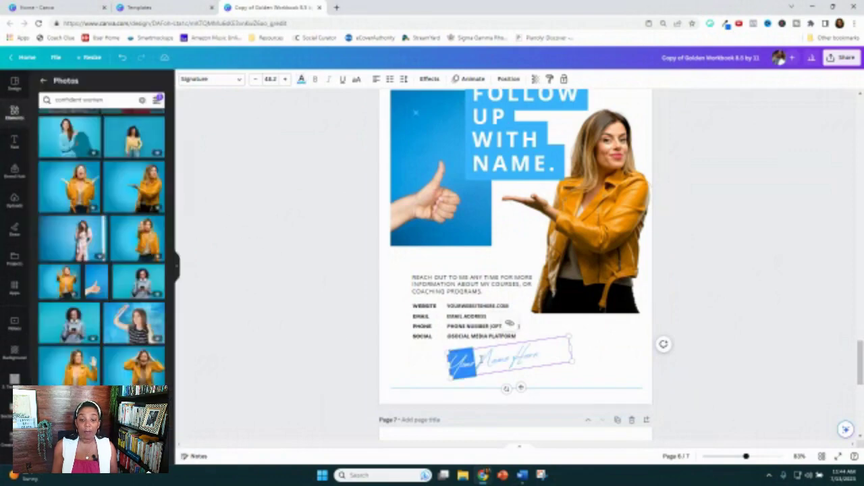
pyautogui.hotkey('ctrl', 'a')
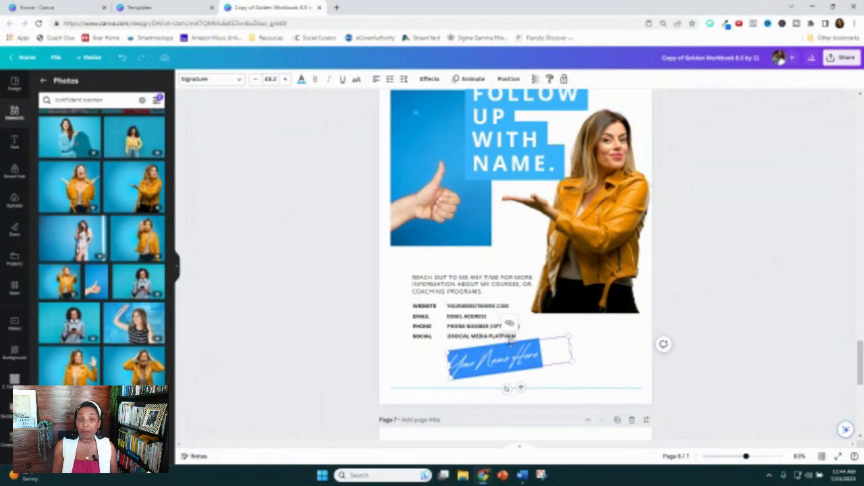
pyautogui.write('Renee Michelle T')
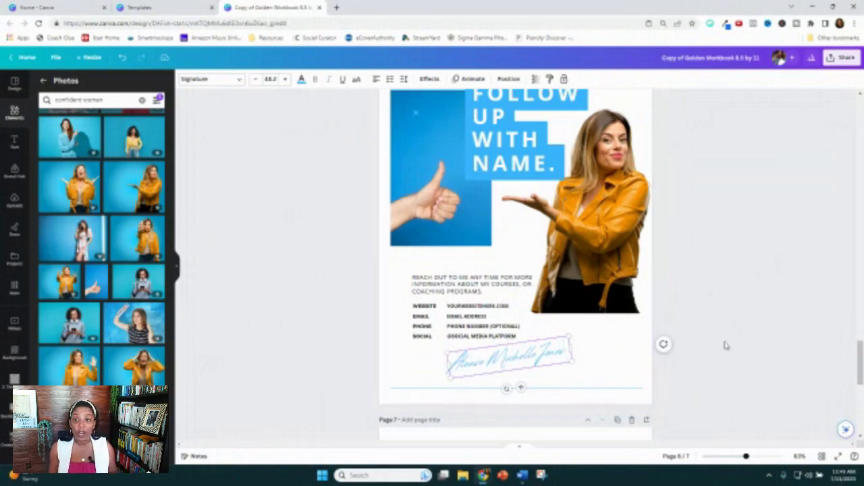
pyautogui.click(733, 344)
pyautogui.click(822, 456)
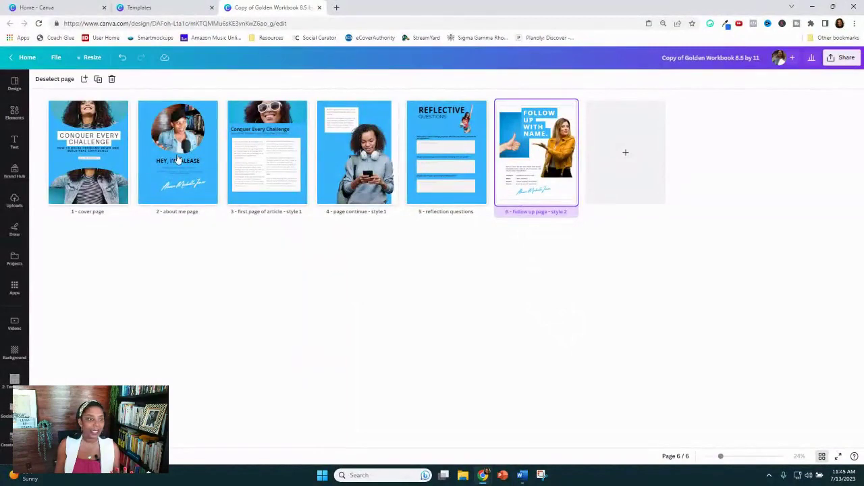
# - Download all six workbook pages as a PDF Standard file
pyautogui.doubleClick(93, 145)
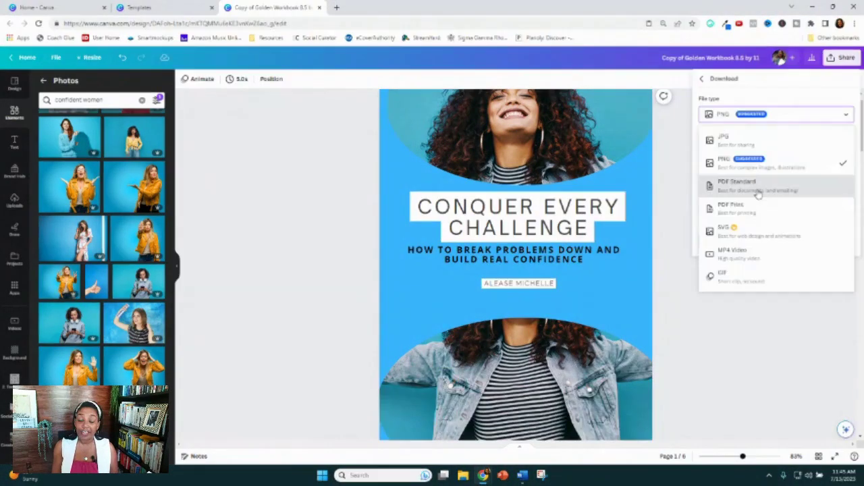
pyautogui.click(758, 188)
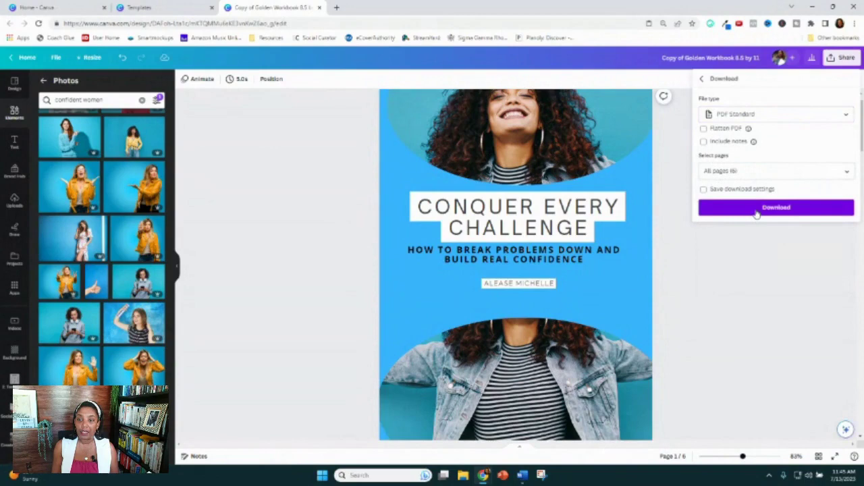
pyautogui.click(757, 210)
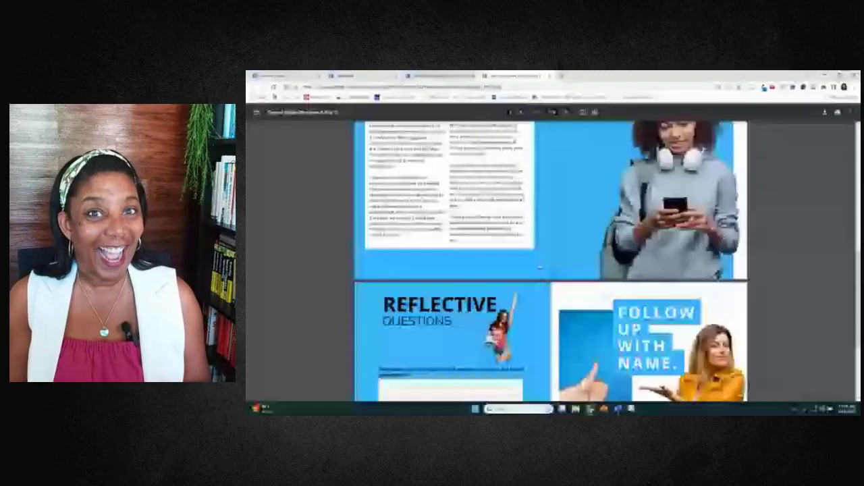
# - Scroll up through the downloaded PDF in Chrome back to the cover page
pyautogui.scroll(-2, 540, 268)
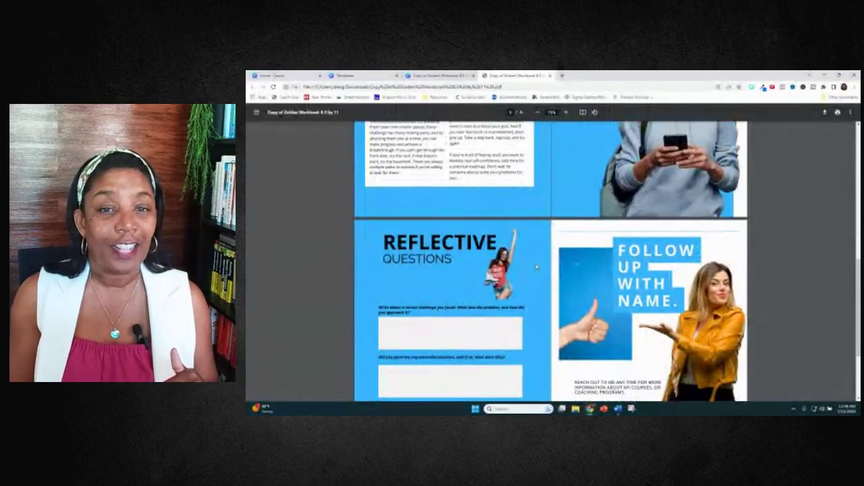
pyautogui.scroll(5, 537, 268)
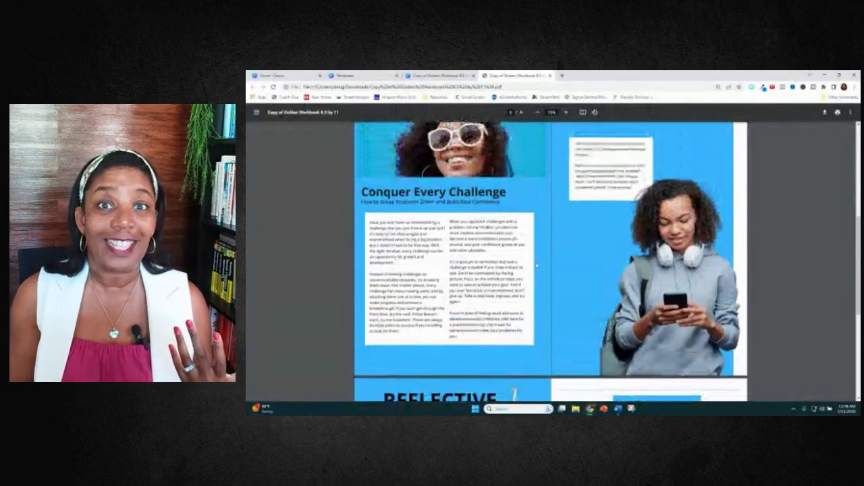
pyautogui.scroll(8, 537, 267)
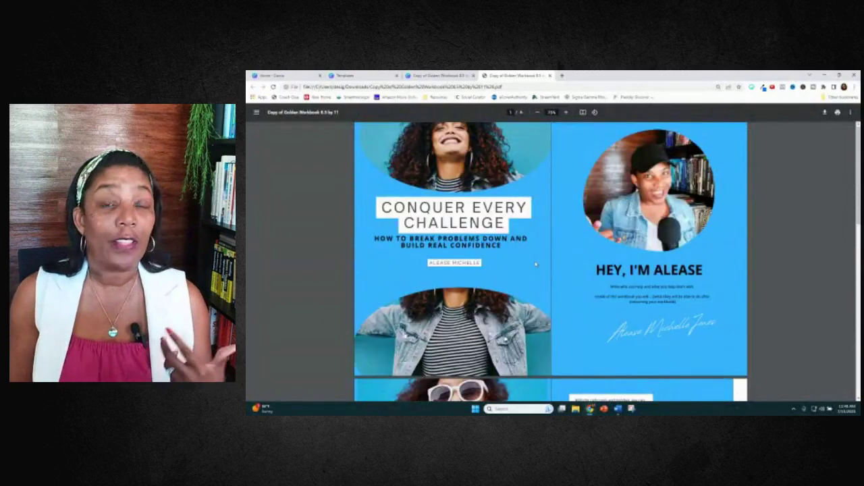